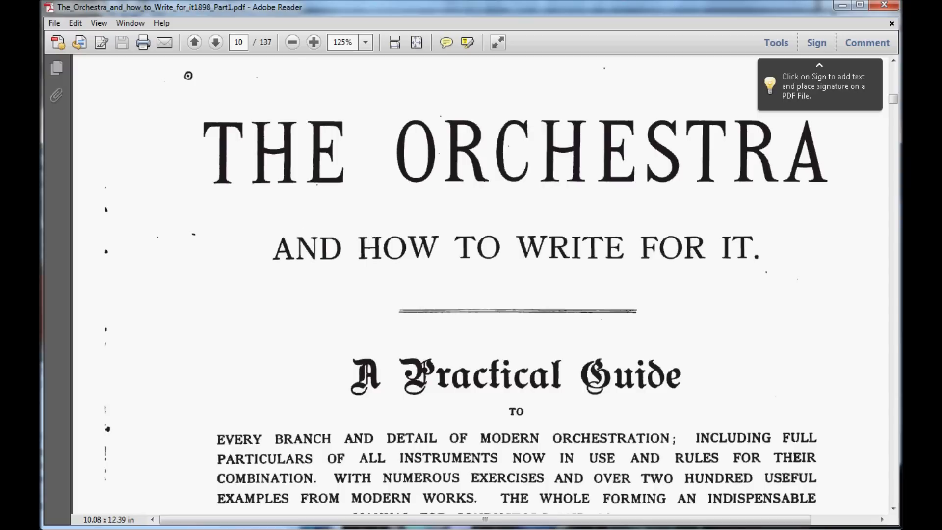
Examine the orchestration book's contents page for its chapters on strings, woodwind, brass, percussion and orchestral scoring.
{"action": "key", "text": "Right"}
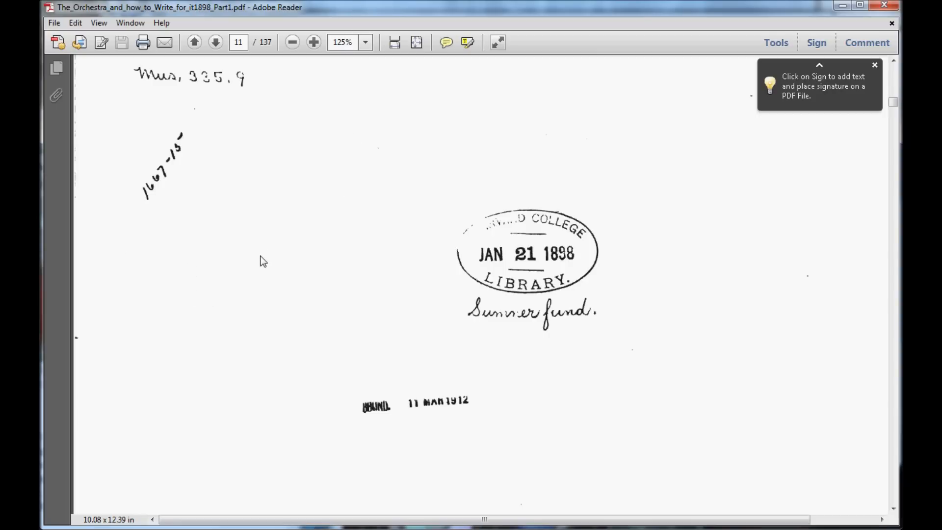
{"action": "left_click", "coordinate": [328, 268]}
{"action": "scroll", "coordinate": [328, 269], "scroll_direction": "down", "scroll_amount": 15}
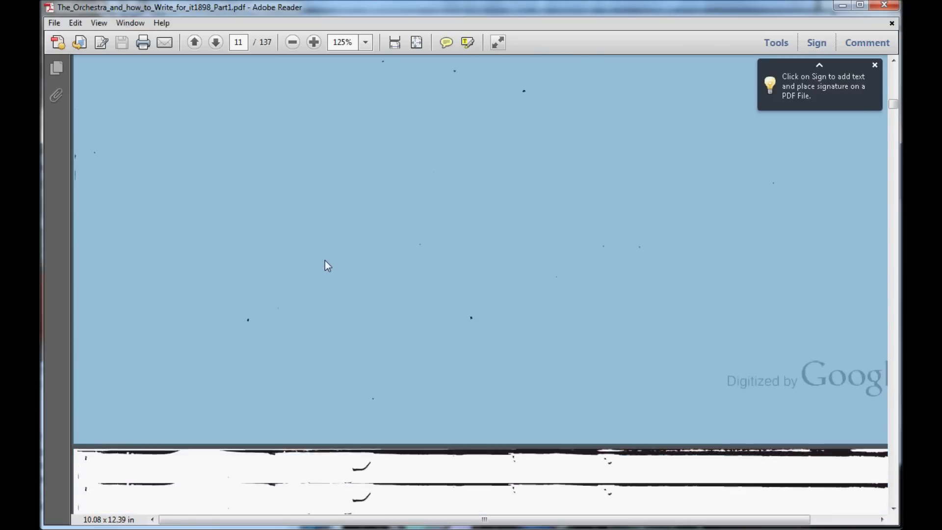
{"action": "scroll", "coordinate": [325, 261], "scroll_direction": "down", "scroll_amount": 10}
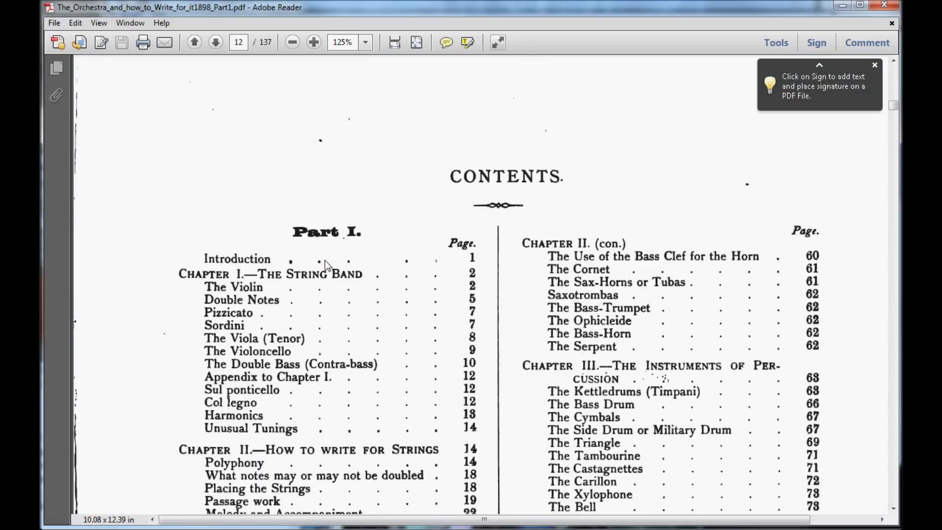
{"action": "scroll", "coordinate": [325, 261], "scroll_direction": "down", "scroll_amount": 2}
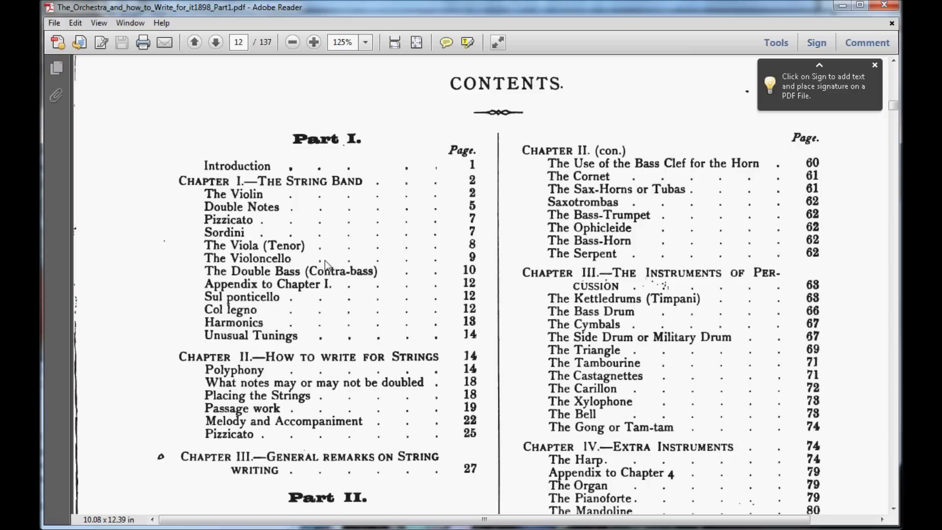
{"action": "scroll", "coordinate": [325, 261], "scroll_direction": "down", "scroll_amount": 5}
{"action": "scroll", "coordinate": [325, 260], "scroll_direction": "down", "scroll_amount": 20}
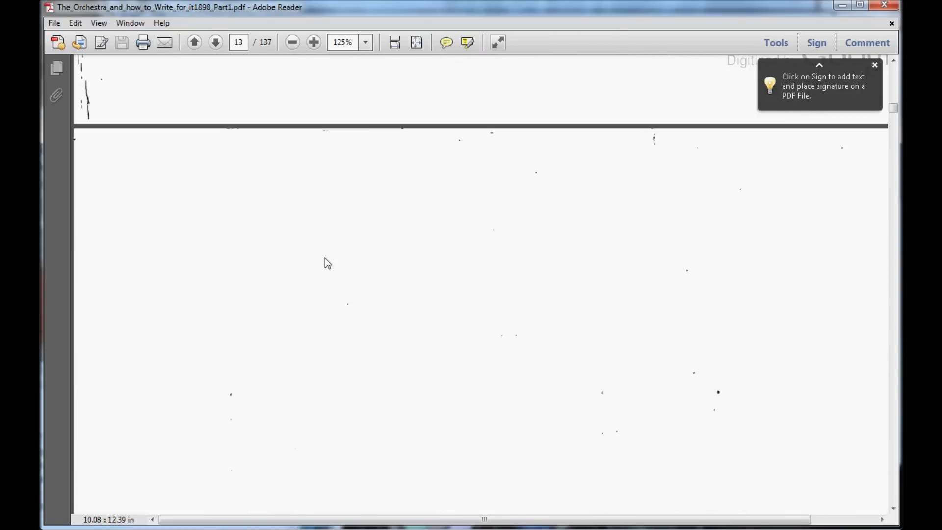
{"action": "scroll", "coordinate": [325, 258], "scroll_direction": "up", "scroll_amount": 14}
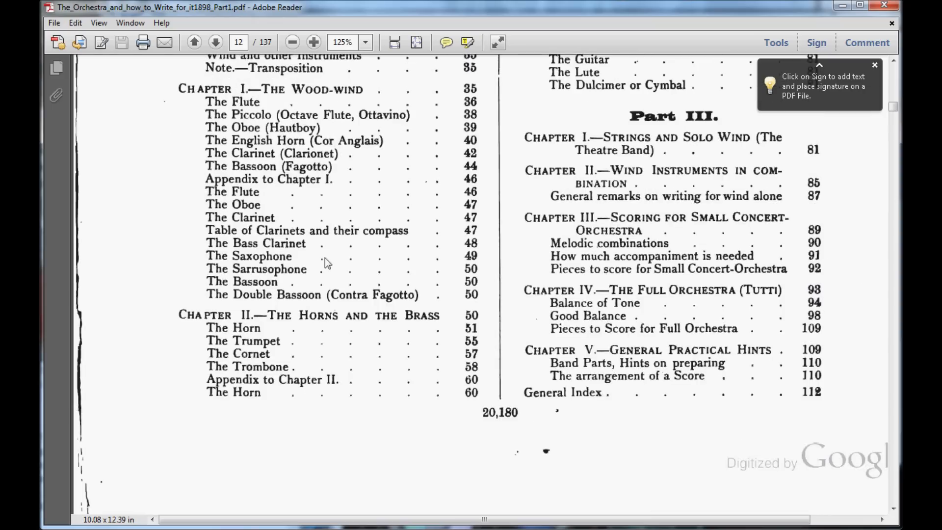
{"action": "scroll", "coordinate": [325, 258], "scroll_direction": "up", "scroll_amount": 9}
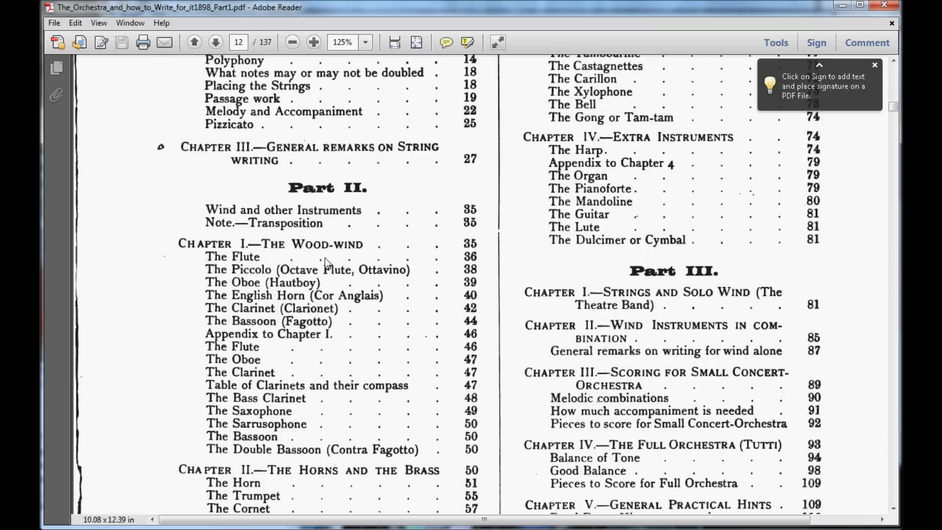
{"action": "scroll", "coordinate": [324, 257], "scroll_direction": "up", "scroll_amount": 5}
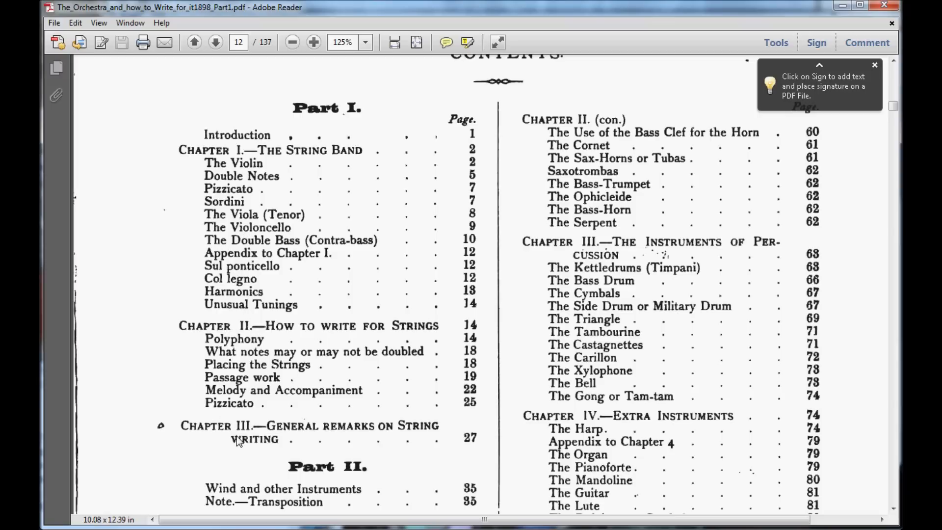
{"action": "scroll", "coordinate": [234, 418], "scroll_direction": "down", "scroll_amount": 3}
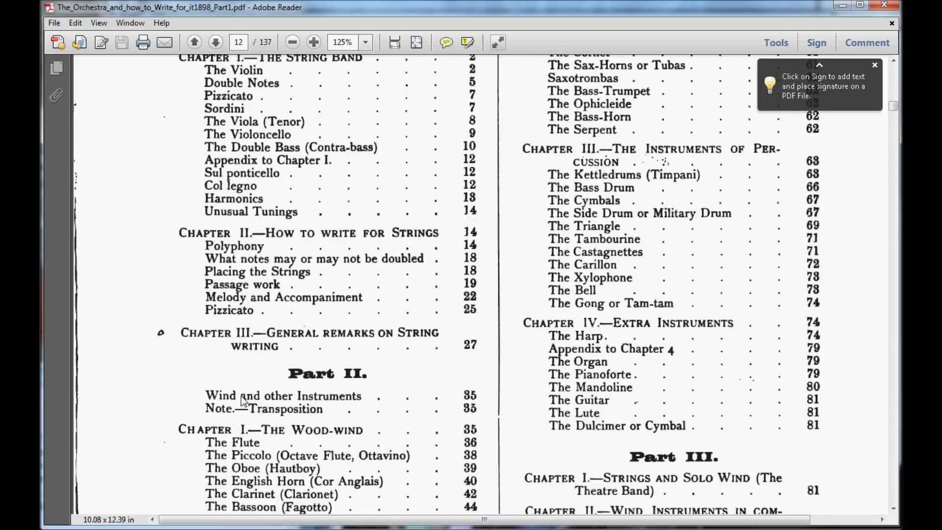
{"action": "scroll", "coordinate": [284, 399], "scroll_direction": "down", "scroll_amount": 1}
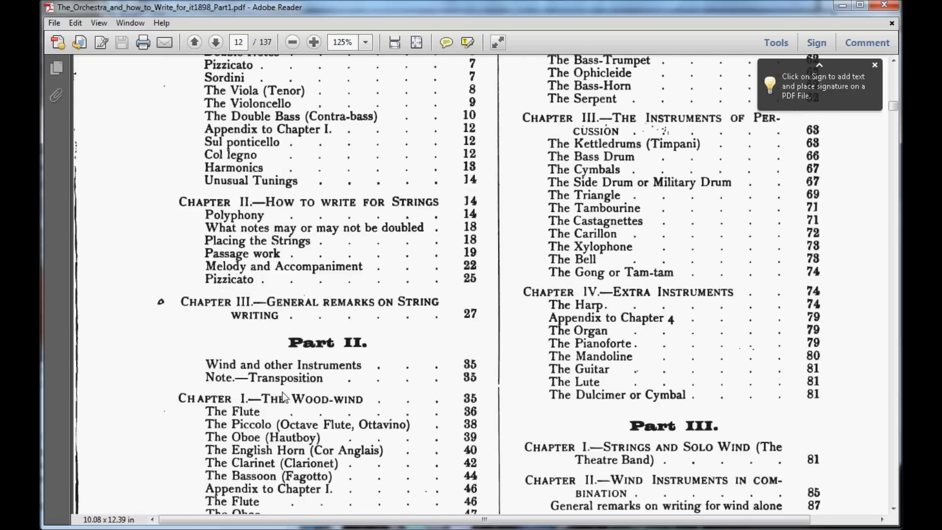
{"action": "scroll", "coordinate": [284, 398], "scroll_direction": "down", "scroll_amount": 4}
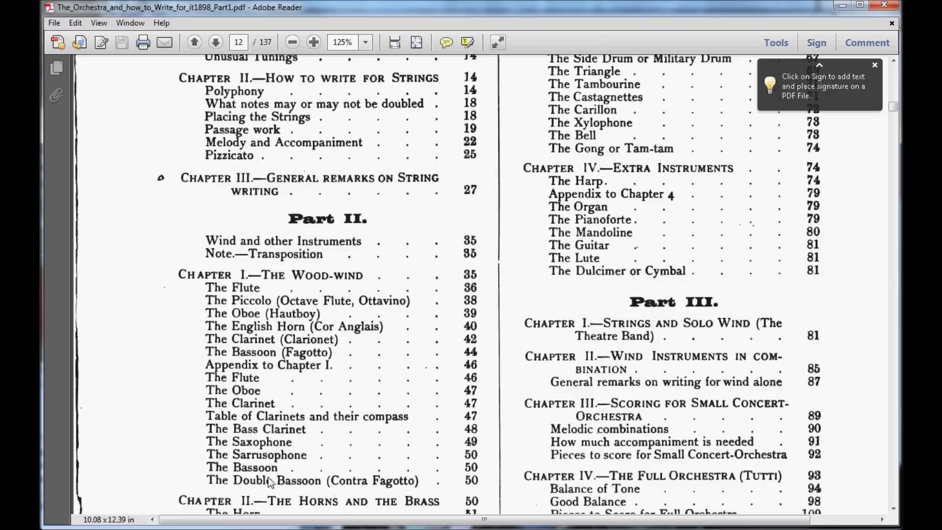
{"action": "scroll", "coordinate": [286, 391], "scroll_direction": "down", "scroll_amount": 3}
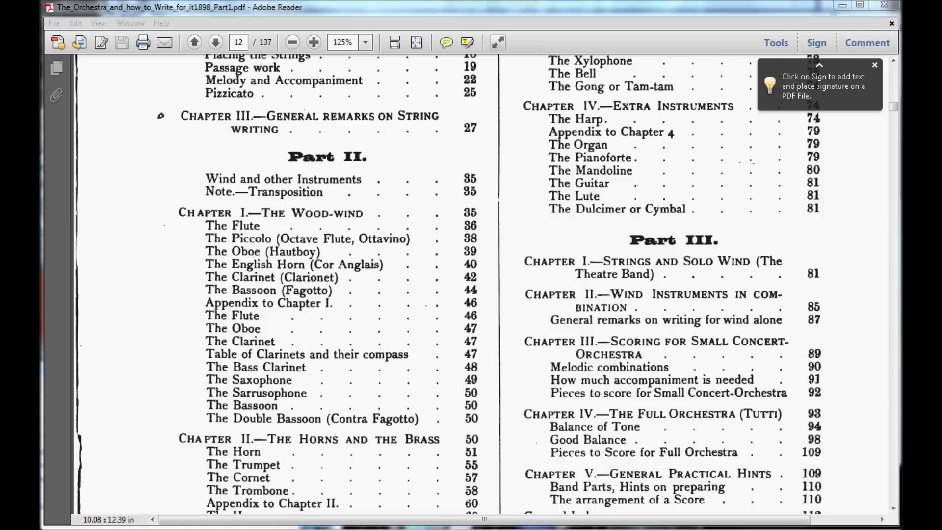
{"action": "left_click", "coordinate": [233, 226]}
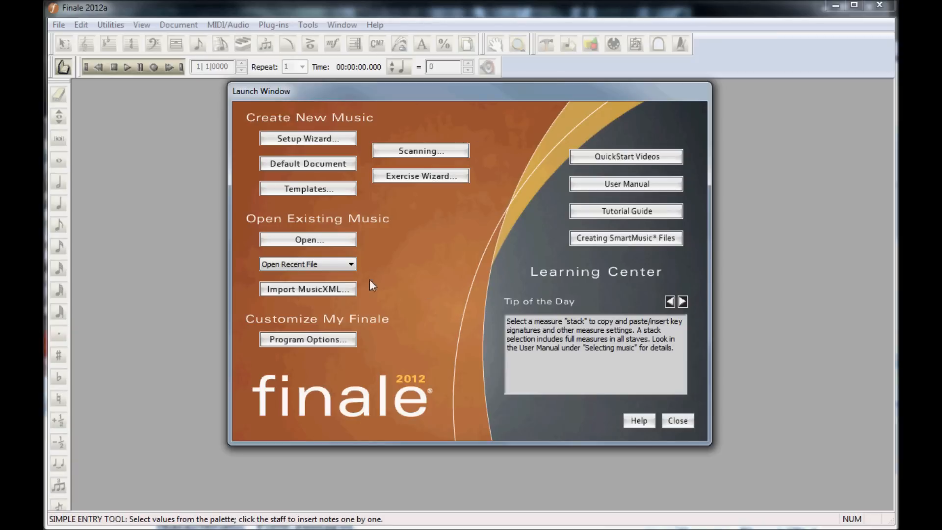
In Finale, start the Document Setup Wizard with a new ensemble and add a Flute from the woodwinds.
{"action": "left_click", "coordinate": [323, 138]}
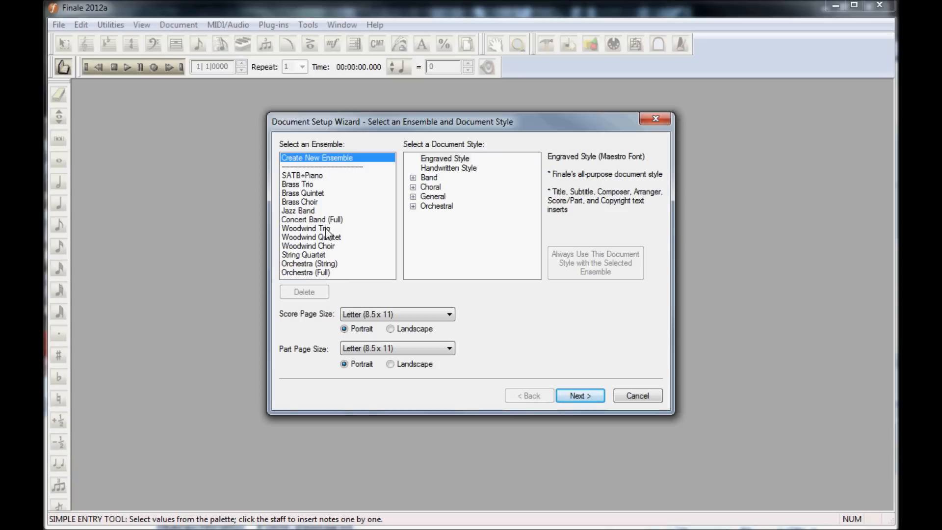
{"action": "left_click", "coordinate": [580, 395]}
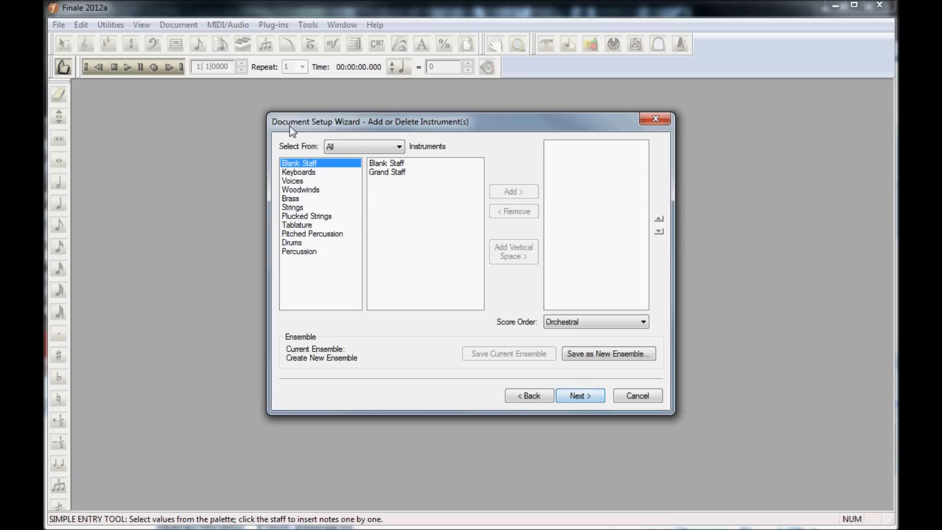
{"action": "left_click", "coordinate": [306, 190]}
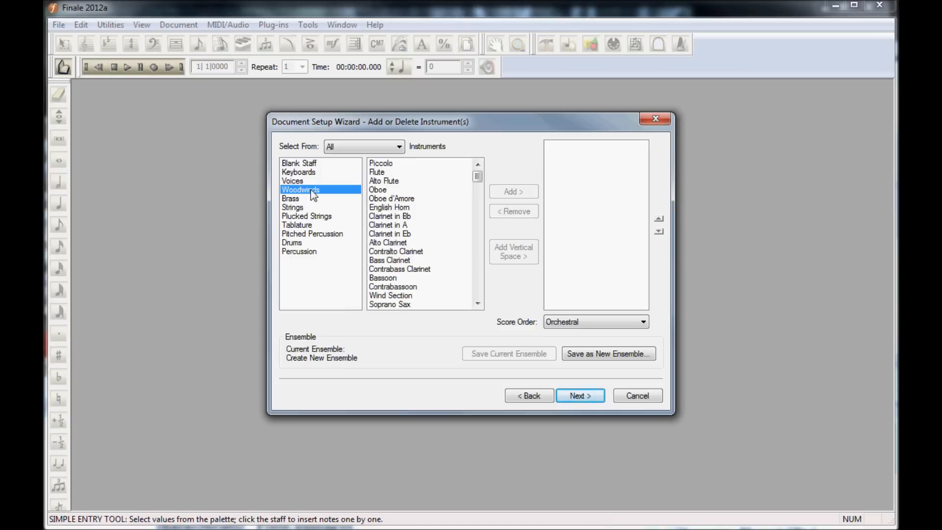
{"action": "double_click", "coordinate": [387, 173]}
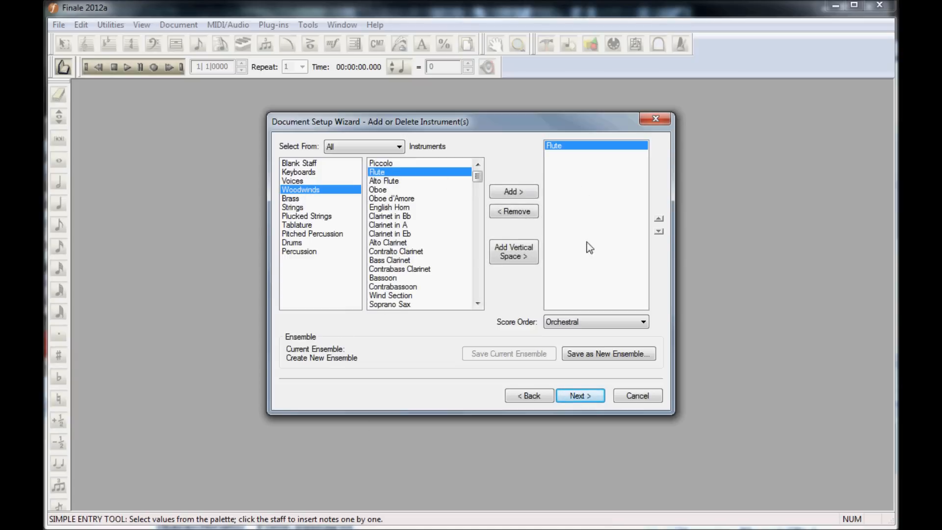
{"action": "left_click", "coordinate": [586, 395]}
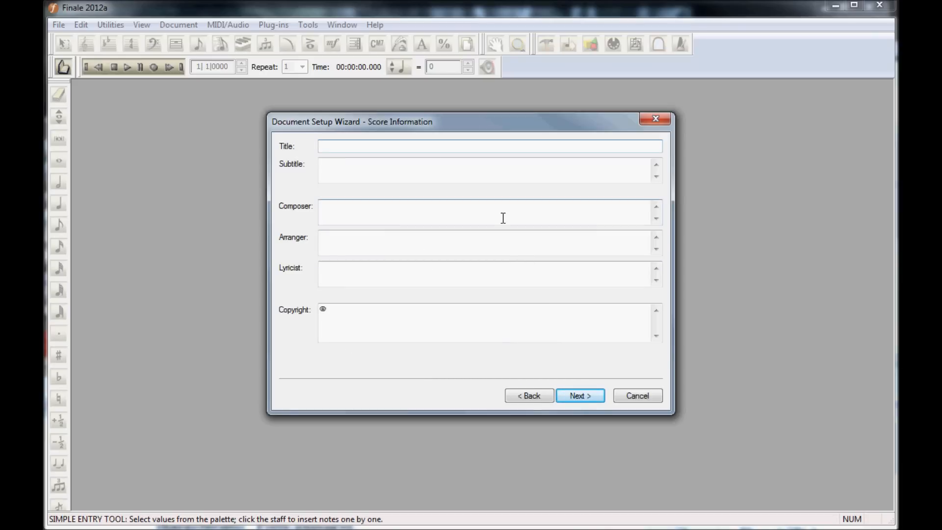
Fill in the score information with the title "Hungarian Rhapsody, No 2", the composer "Liszt" and "c" as added copyright text.
{"action": "type", "text": "Hu"}
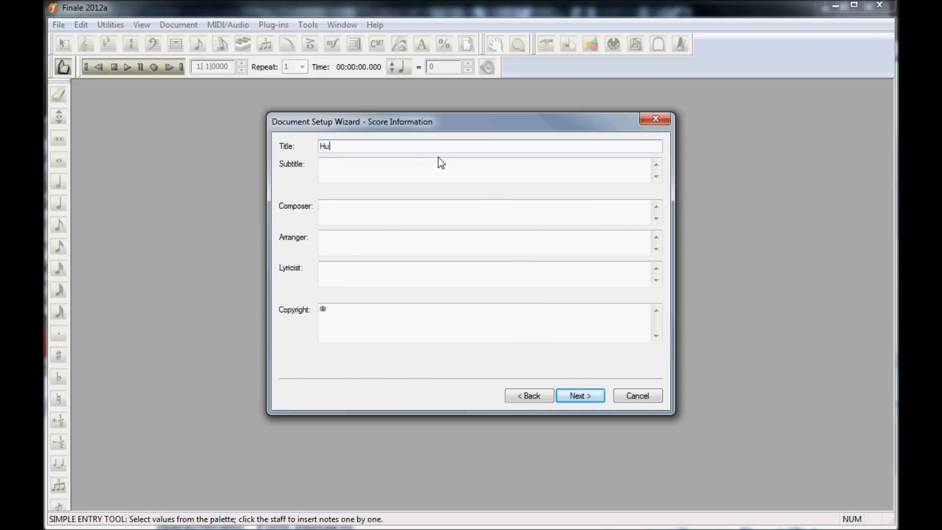
{"action": "type", "text": "ngarian Rhapsody, No 2"}
{"action": "left_click", "coordinate": [391, 319]}
{"action": "type", "text": "c"}
{"action": "left_click", "coordinate": [351, 214]}
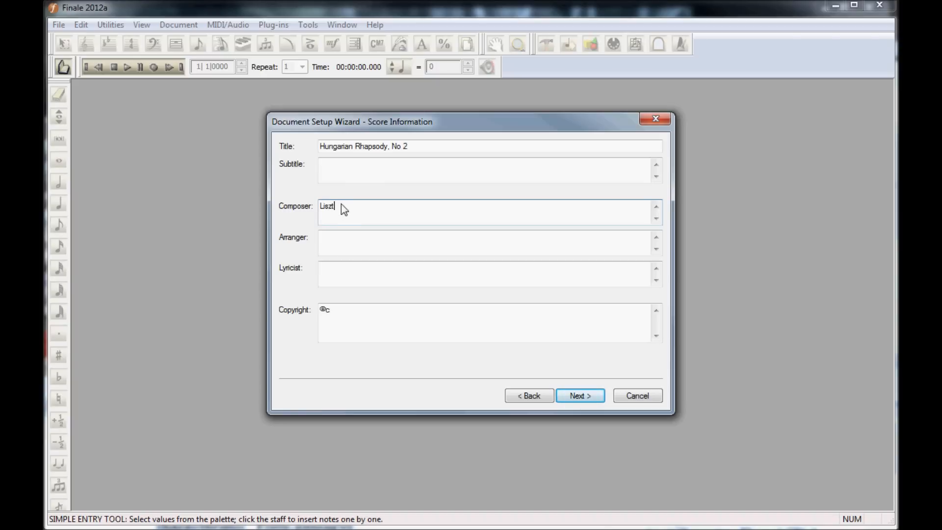
{"action": "left_click", "coordinate": [573, 398]}
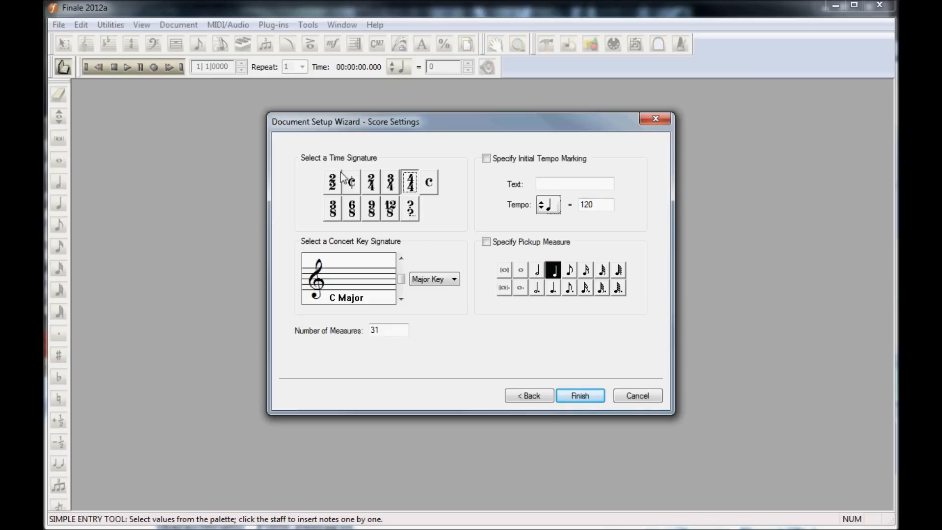
Set the time signature to 2/4 and specify an initial tempo marking with the text "xx".
{"action": "left_click", "coordinate": [370, 185]}
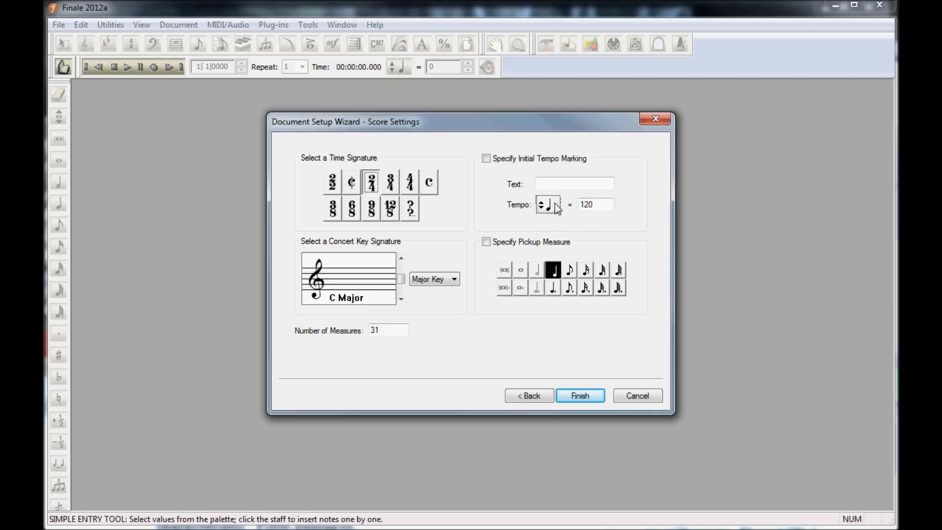
{"action": "left_click", "coordinate": [566, 185]}
{"action": "type", "text": "x"}
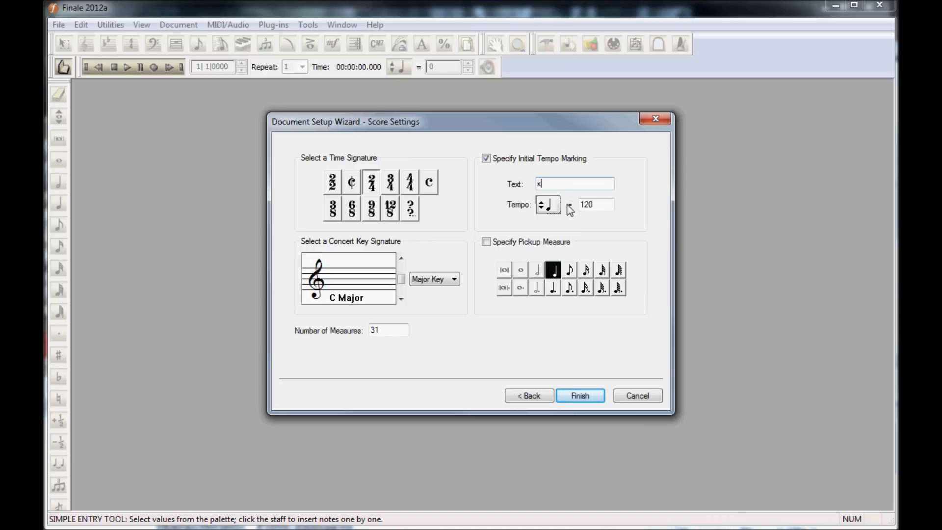
{"action": "type", "text": "x"}
Set the concert key signature to D Major and the number of measures to 5, and create the score.
{"action": "left_click", "coordinate": [401, 257]}
{"action": "left_click", "coordinate": [400, 257]}
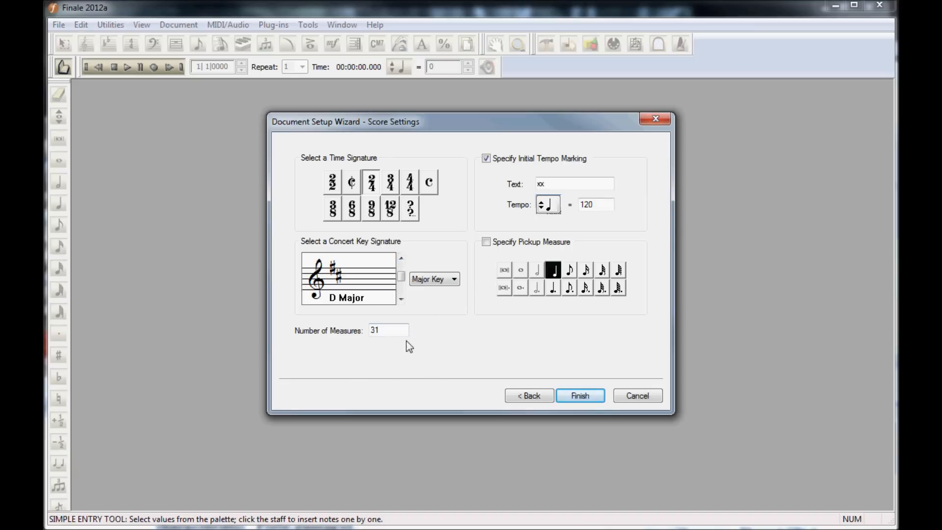
{"action": "left_click_drag", "start_coordinate": [400, 339], "coordinate": [301, 335]}
{"action": "type", "text": "5"}
{"action": "left_click", "coordinate": [577, 395]}
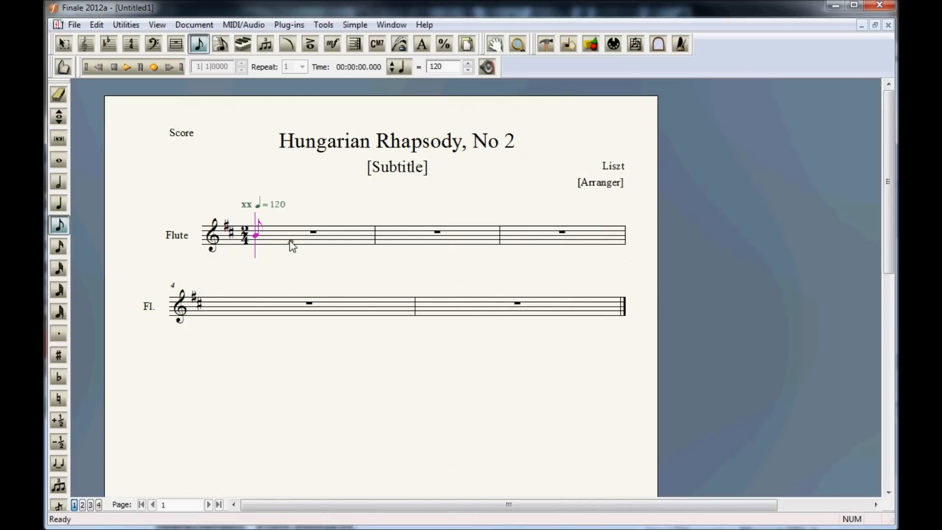
Place a half note in the first measure of the flute staff.
{"action": "left_click", "coordinate": [61, 182]}
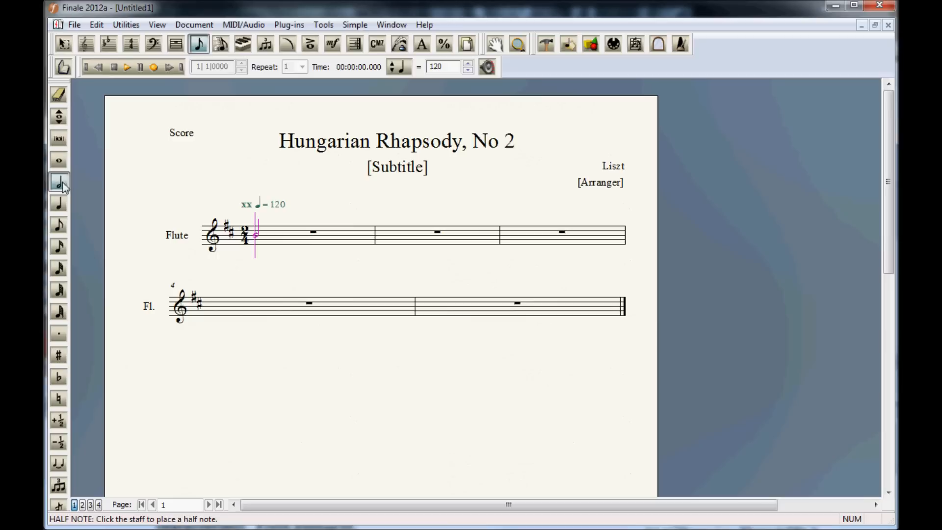
{"action": "left_click", "coordinate": [258, 237]}
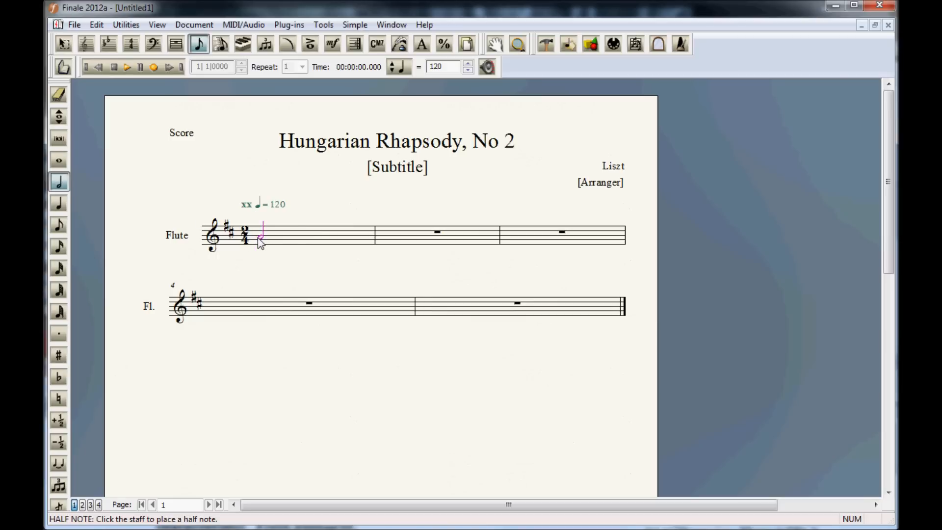
Check the MIDI input and output device settings in MIDI Setup.
{"action": "left_click", "coordinate": [244, 25]}
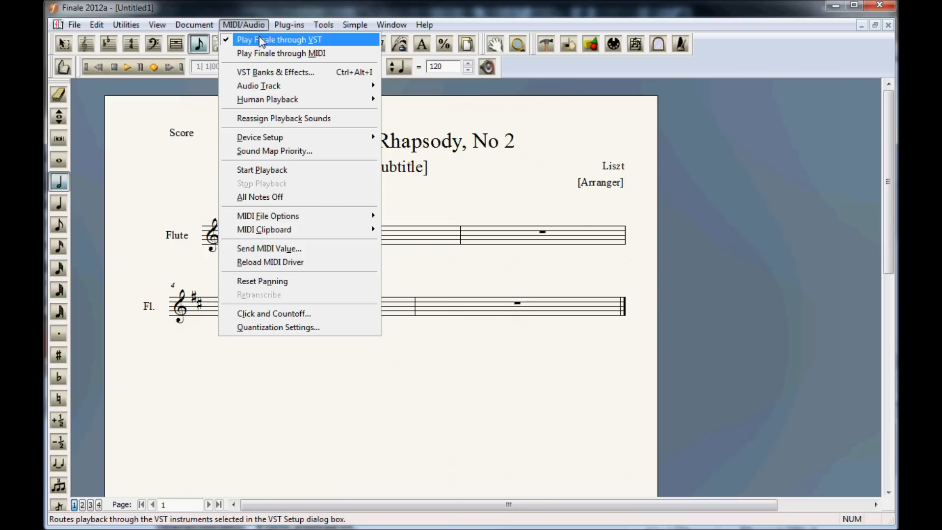
{"action": "mouse_move", "coordinate": [295, 140]}
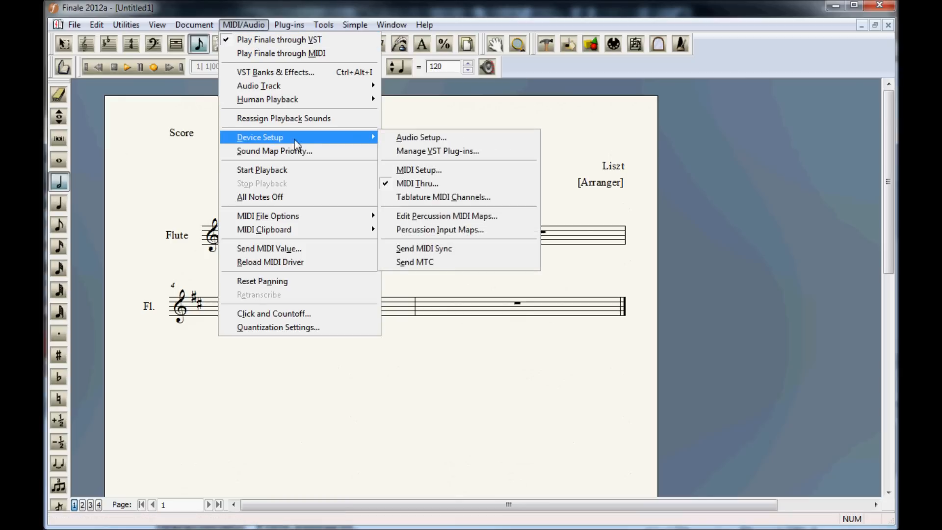
{"action": "left_click", "coordinate": [419, 170]}
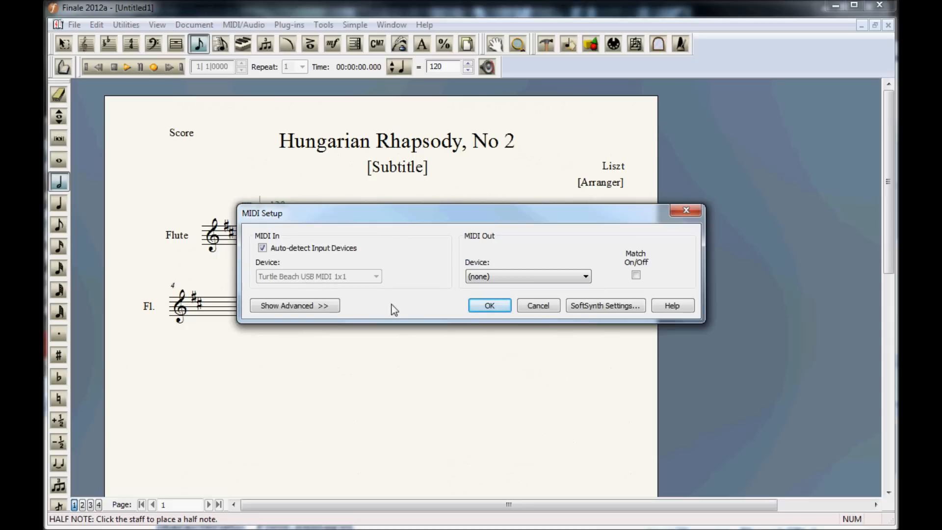
{"action": "left_click", "coordinate": [489, 306]}
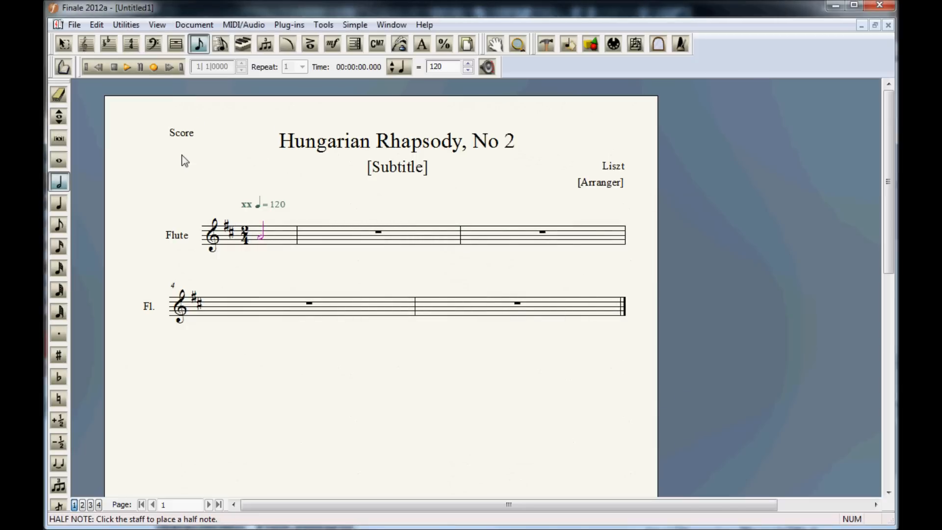
Delete the extra lower note beneath the half note in measure 2 of the flute staff.
{"action": "left_click", "coordinate": [261, 237]}
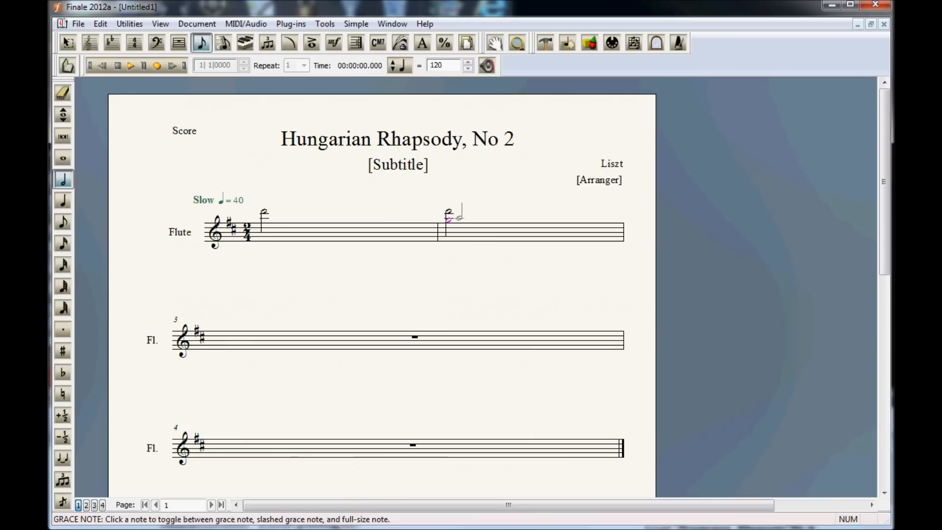
{"action": "left_click", "coordinate": [448, 219]}
{"action": "key", "text": "Delete"}
Enter a 32nd-note grace note above the staff, after the half note in measure 2.
{"action": "left_click", "coordinate": [63, 501]}
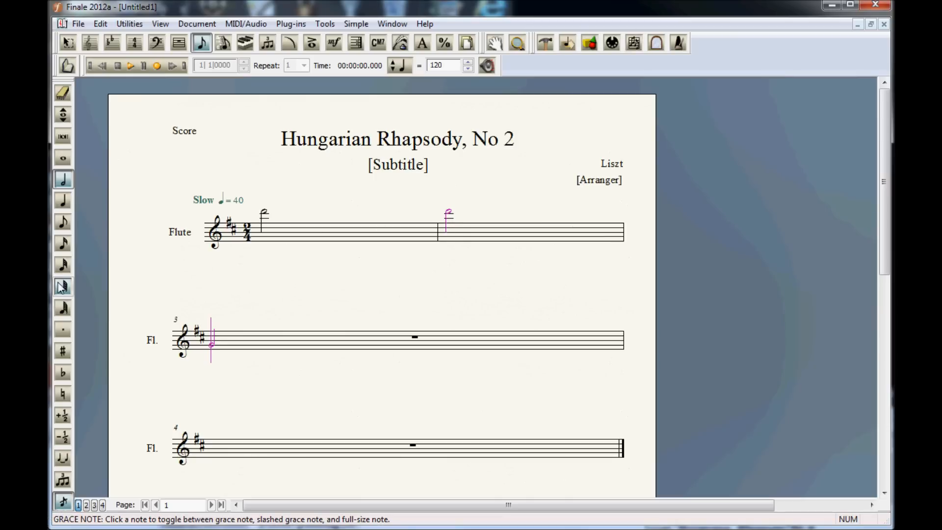
{"action": "left_click", "coordinate": [69, 267]}
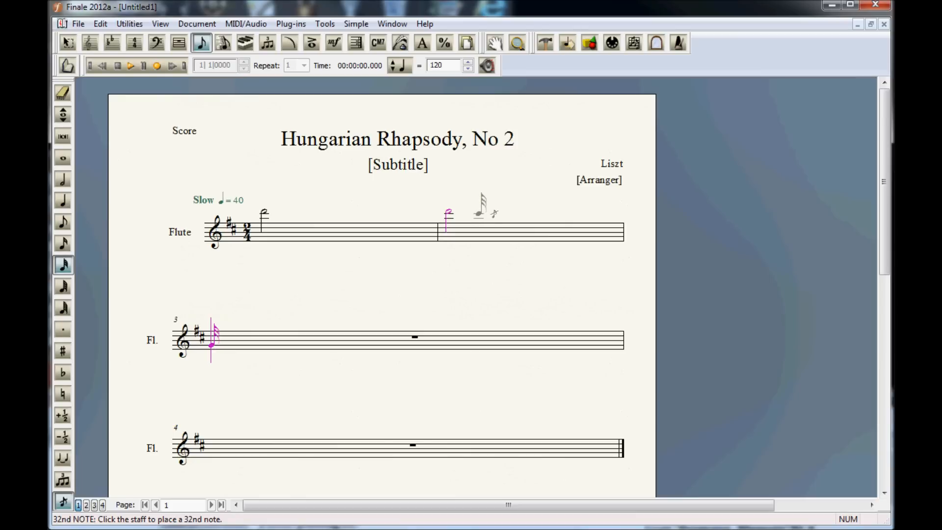
{"action": "left_click", "coordinate": [479, 214]}
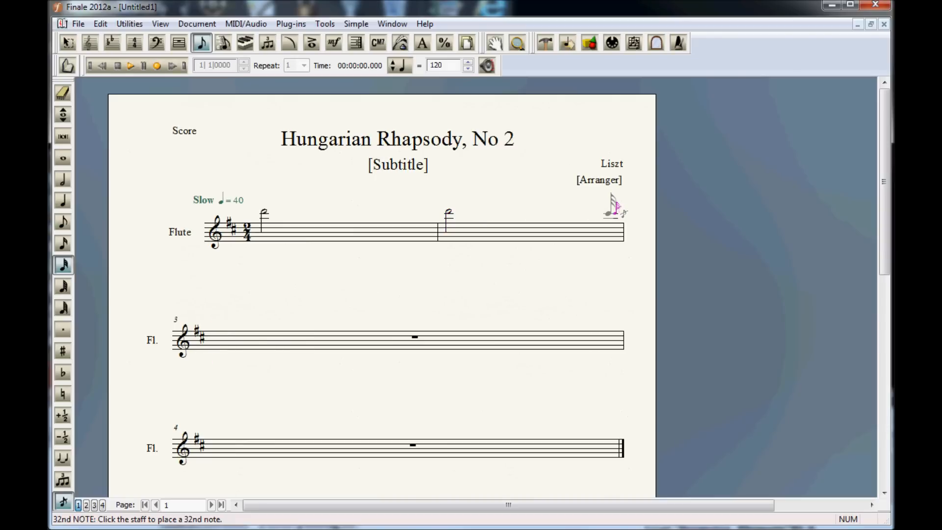
Add a second 32nd-note grace note at the end of measure 2 and raise it one step.
{"action": "left_click", "coordinate": [614, 212]}
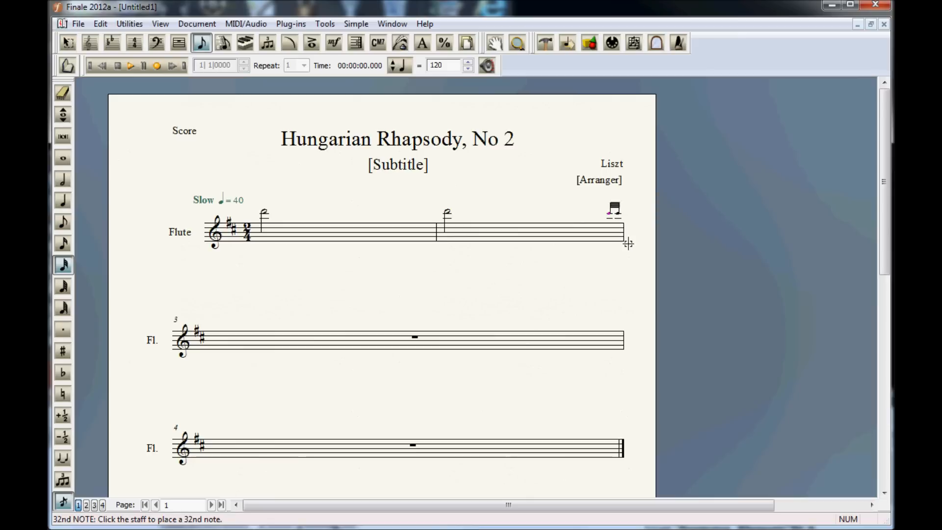
{"action": "key", "text": "Up"}
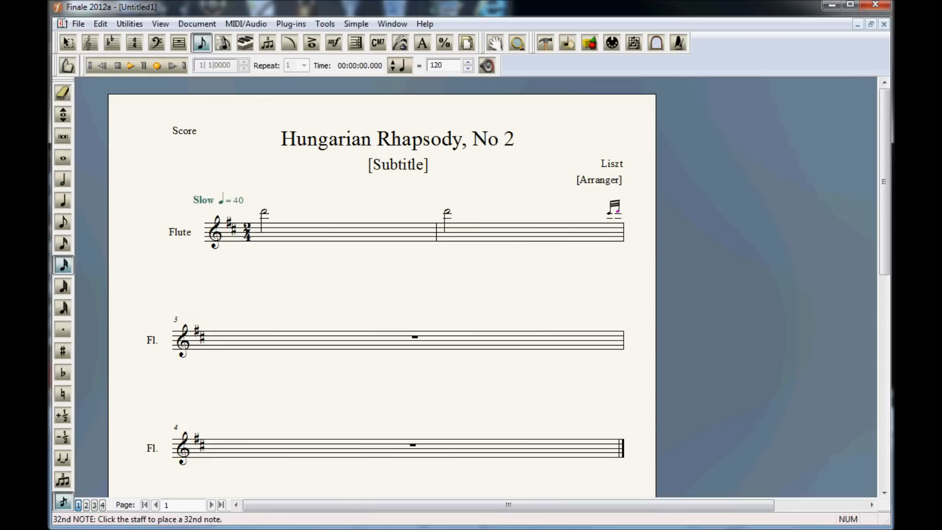
Following Ex. 80 in the PDF open in Adobe Reader, place a full-size high F 32nd note at the start of measure 3.
{"action": "left_click_drag", "start_coordinate": [54, 525], "coordinate": [53, 197]}
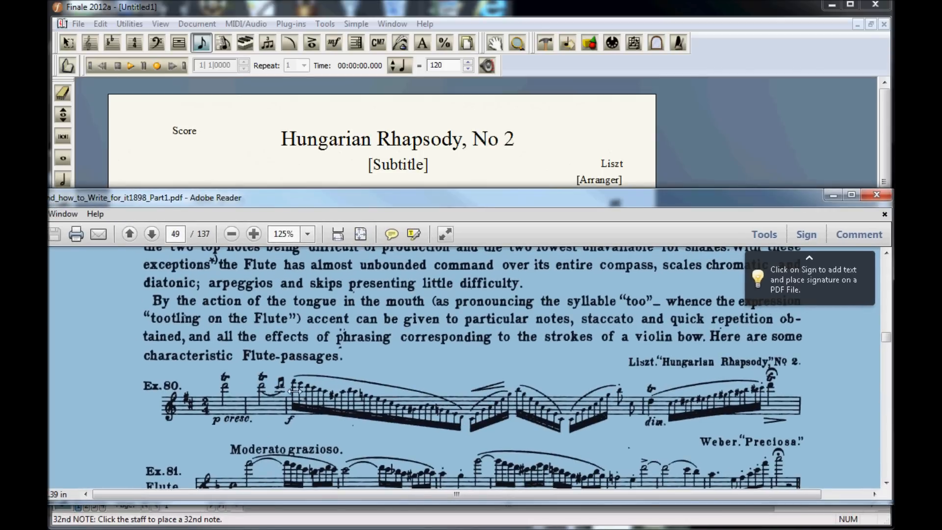
{"action": "left_click_drag", "start_coordinate": [263, 201], "coordinate": [263, 388]}
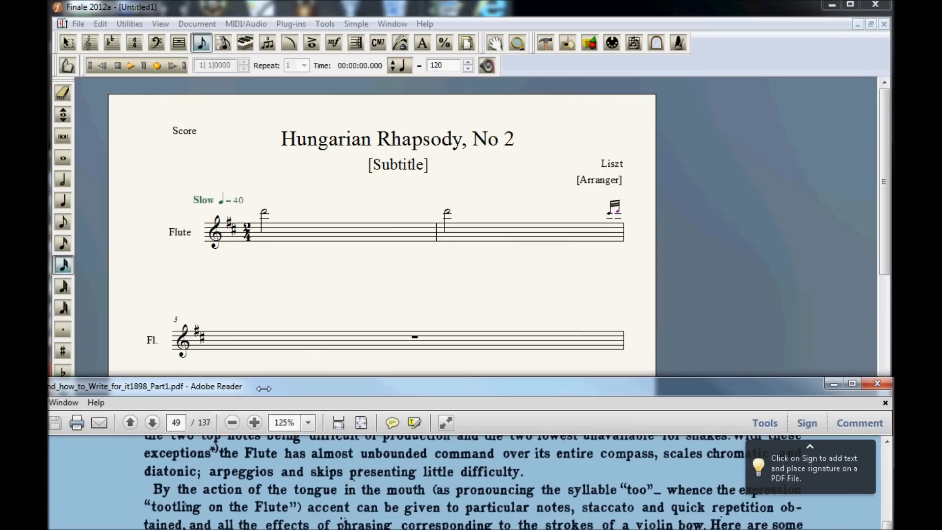
{"action": "left_click", "coordinate": [234, 8]}
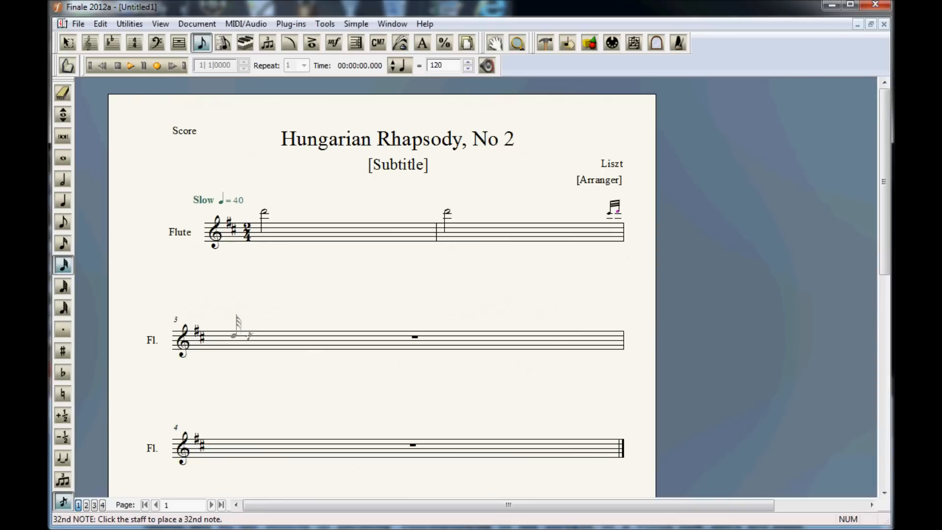
{"action": "left_click", "coordinate": [63, 500]}
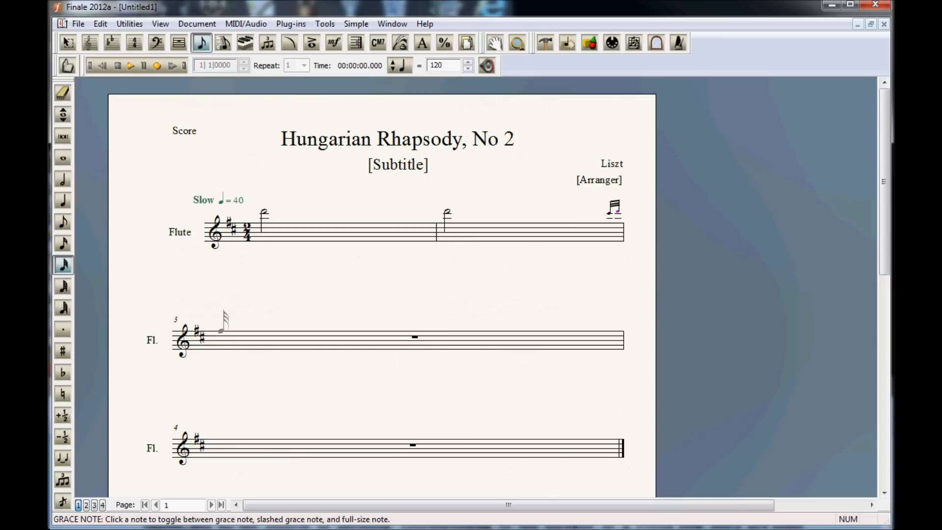
{"action": "left_click", "coordinate": [216, 332]}
{"action": "left_click", "coordinate": [267, 344]}
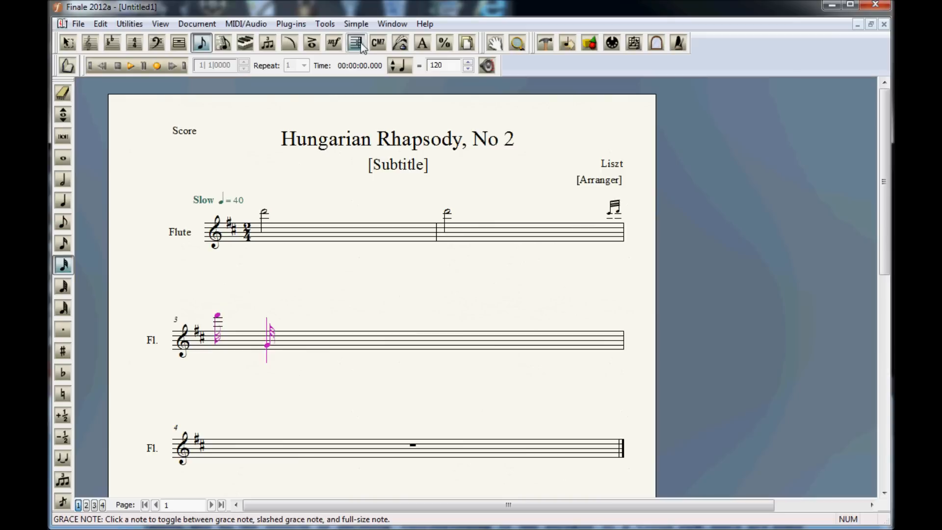
Define a tuplet of 25 32nds in the space of 4 32nds on the first note of measure 3.
{"action": "left_click", "coordinate": [267, 44]}
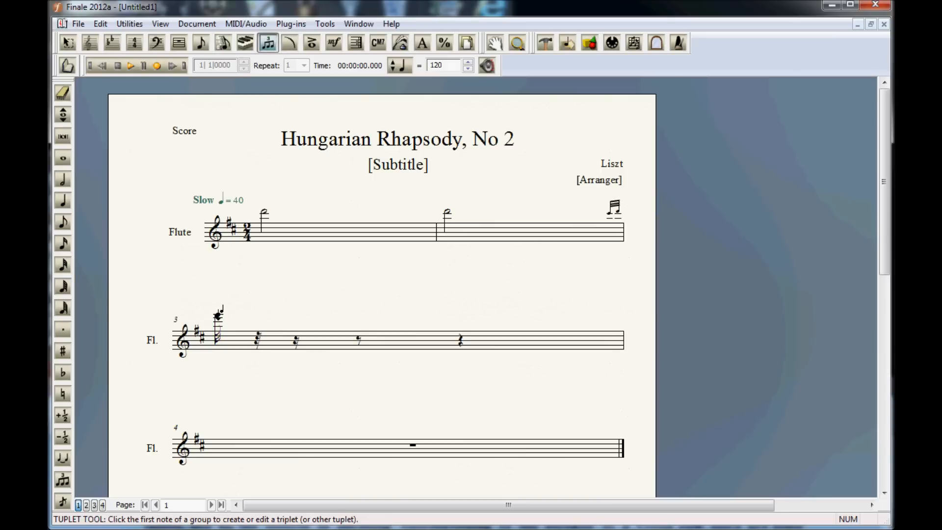
{"action": "left_click", "coordinate": [214, 313]}
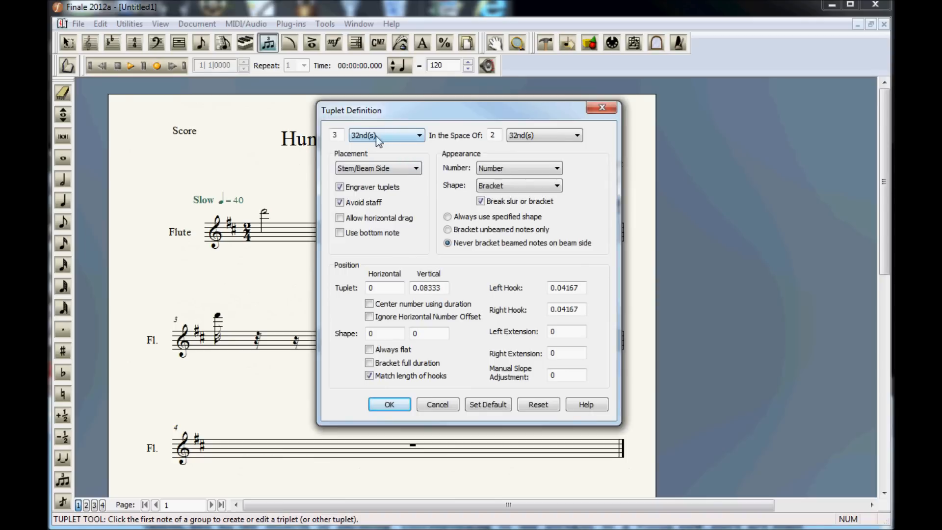
{"action": "double_click", "coordinate": [335, 135]}
{"action": "type", "text": "25"}
{"action": "double_click", "coordinate": [495, 137]}
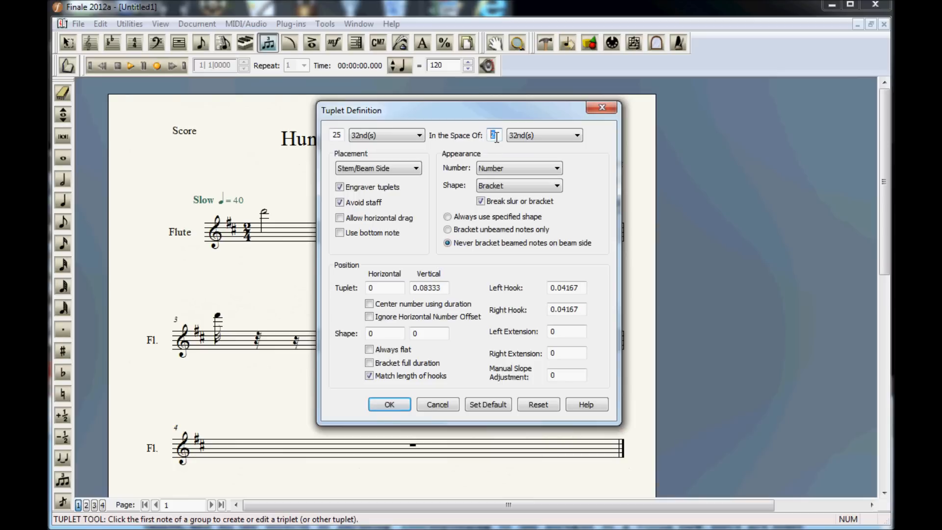
{"action": "type", "text": "4"}
{"action": "left_click", "coordinate": [395, 405]}
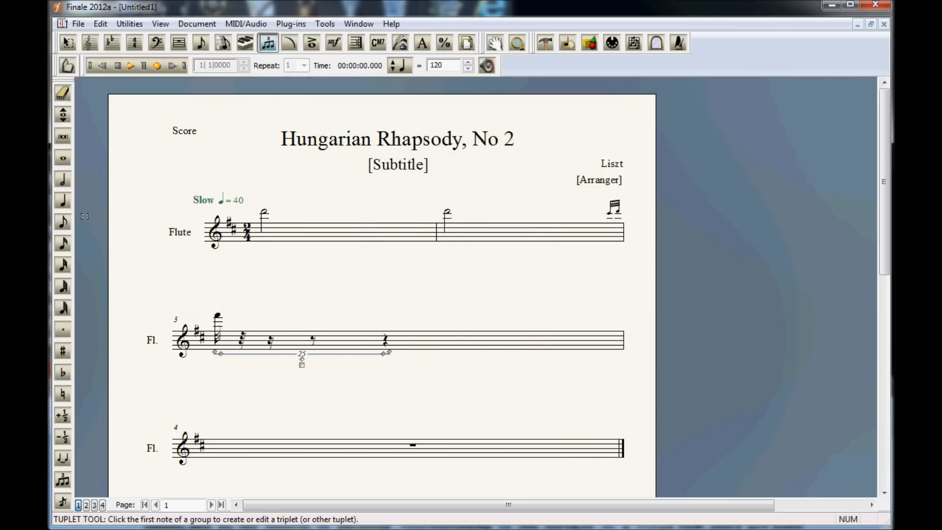
Continue the 25-note tuplet in measure 3 with descending 32nd notes E, D, C, B, A and G-sharp.
{"action": "left_click", "coordinate": [60, 268]}
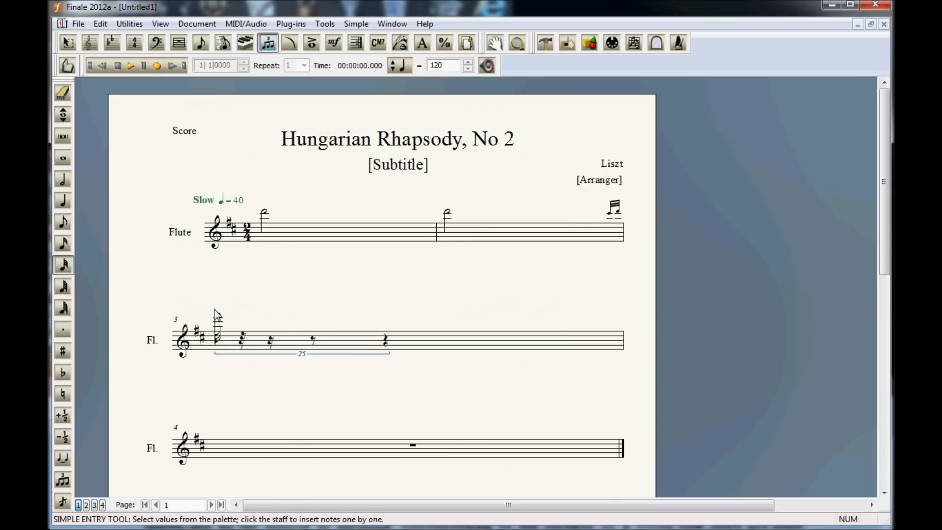
{"action": "left_click", "coordinate": [240, 320]}
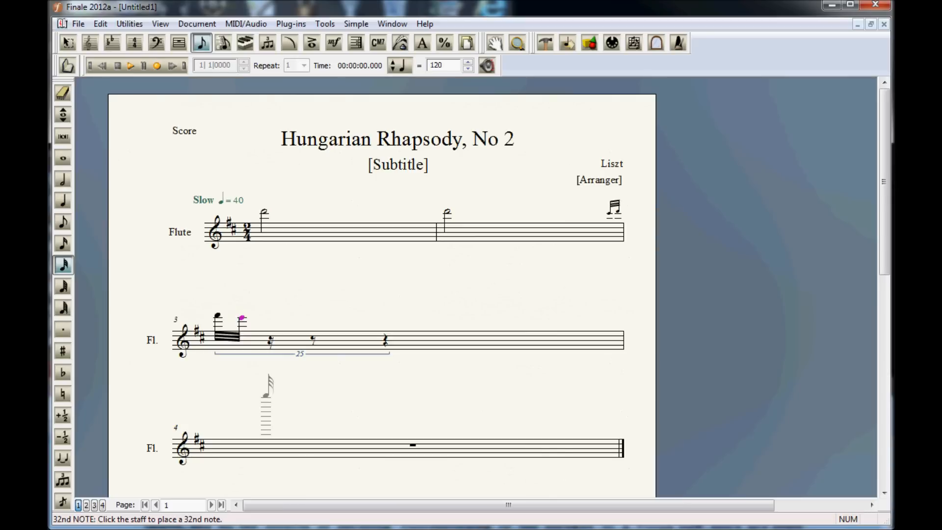
{"action": "left_click", "coordinate": [266, 345]}
{"action": "key", "text": "d"}
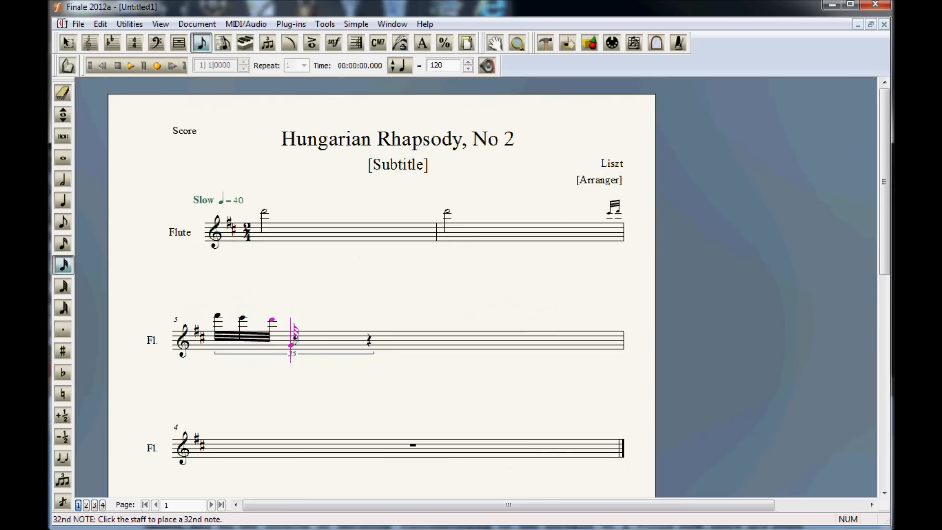
{"action": "key", "text": "c"}
{"action": "key", "text": "b"}
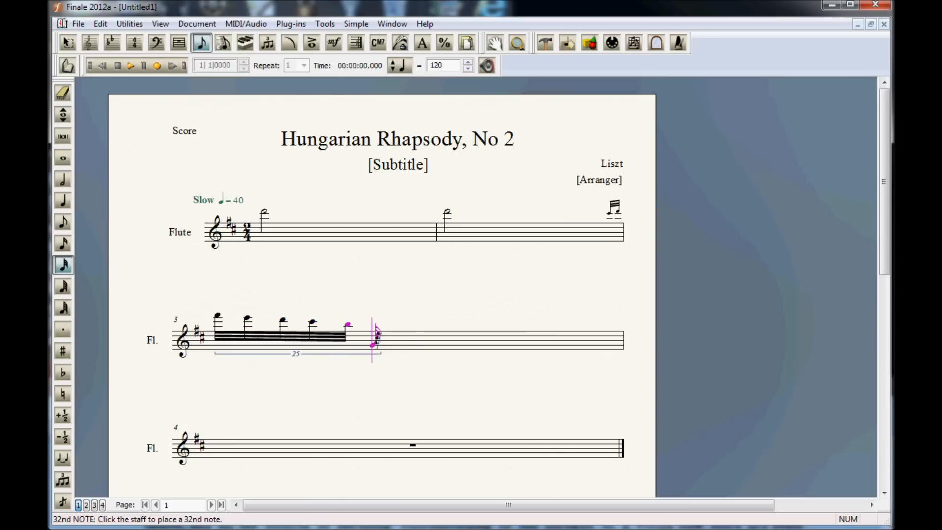
{"action": "key", "text": "a"}
{"action": "key", "text": "g"}
{"action": "key", "text": "plus"}
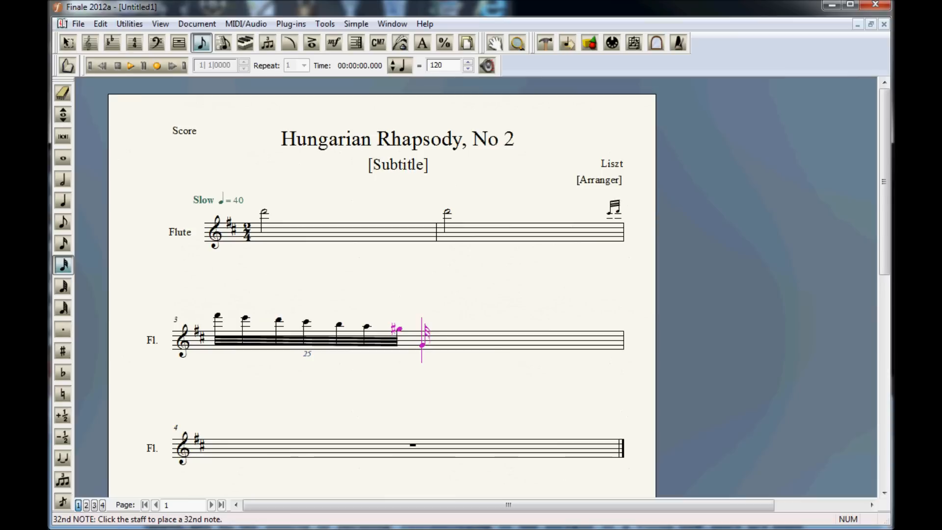
Extend the measure 3 run with 32nd notes A, B, A, G, F, E, D, C, B, A and G-sharp.
{"action": "key", "text": "a"}
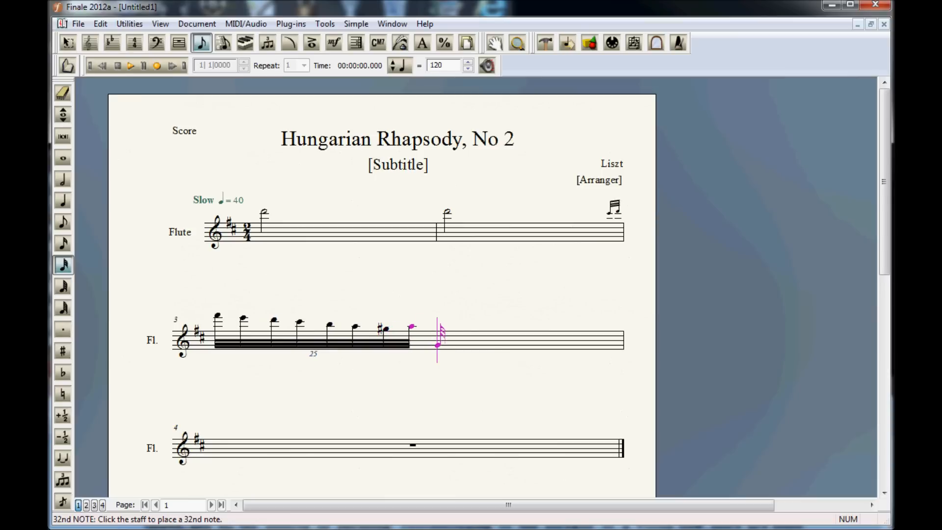
{"action": "key", "text": "b"}
{"action": "key", "text": "a"}
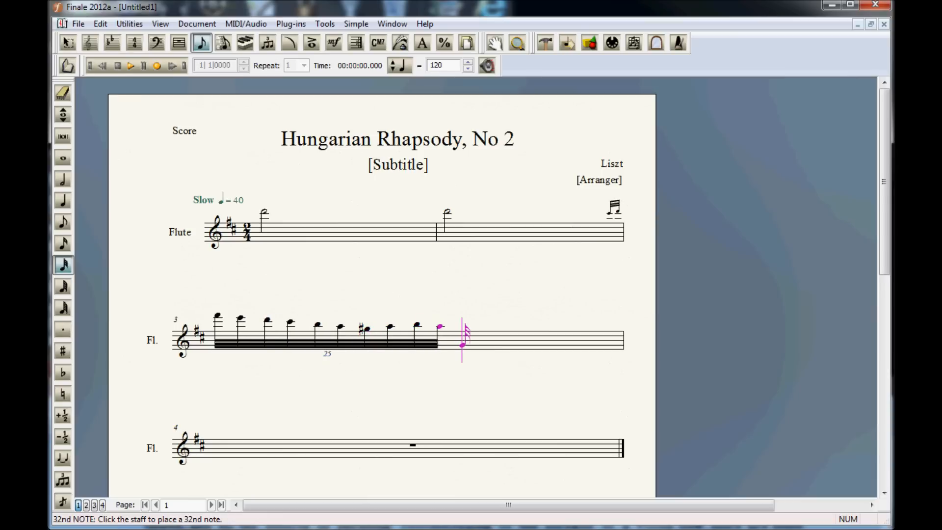
{"action": "key", "text": "g"}
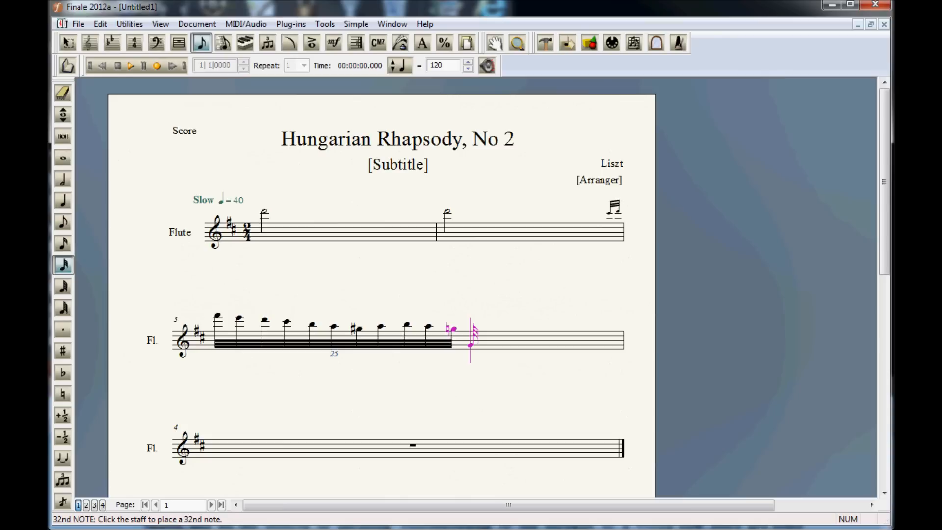
{"action": "key", "text": "f"}
{"action": "key", "text": "e"}
{"action": "key", "text": "d"}
{"action": "key", "text": "c"}
{"action": "key", "text": "b"}
{"action": "key", "text": "a"}
{"action": "key", "text": "g"}
{"action": "key", "text": "plus"}
Finish the 25-note tuplet with 32nd notes A, B, A, G, F, E, D and add a low C after it.
{"action": "key", "text": "a"}
{"action": "key", "text": "b"}
{"action": "key", "text": "a"}
{"action": "key", "text": "g"}
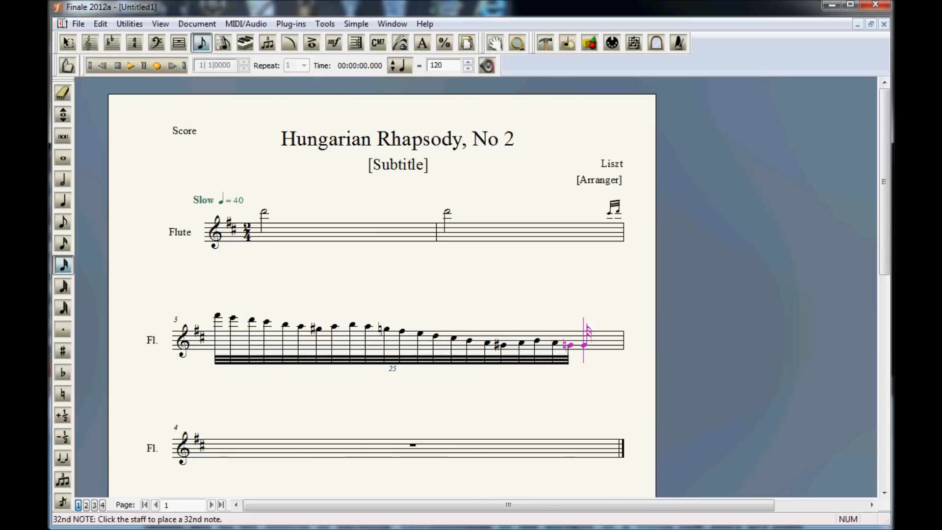
{"action": "key", "text": "f"}
{"action": "key", "text": "e"}
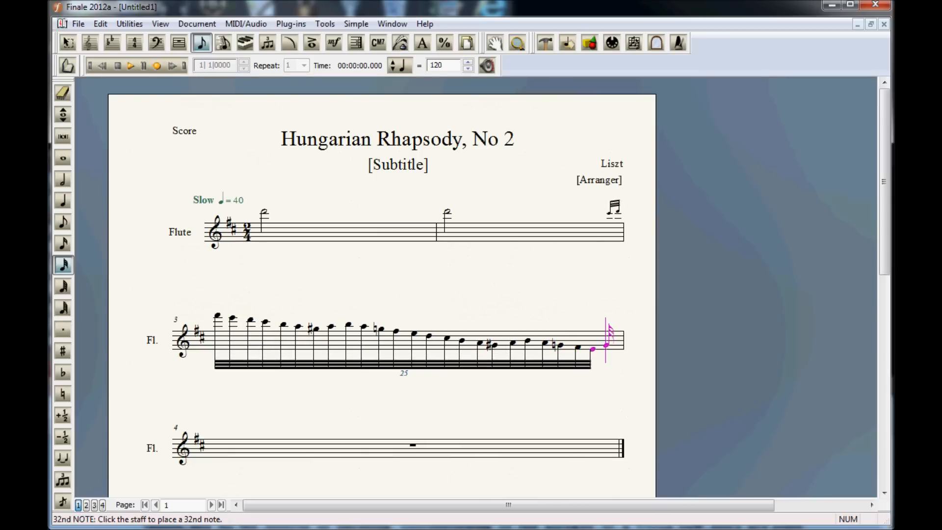
{"action": "key", "text": "d"}
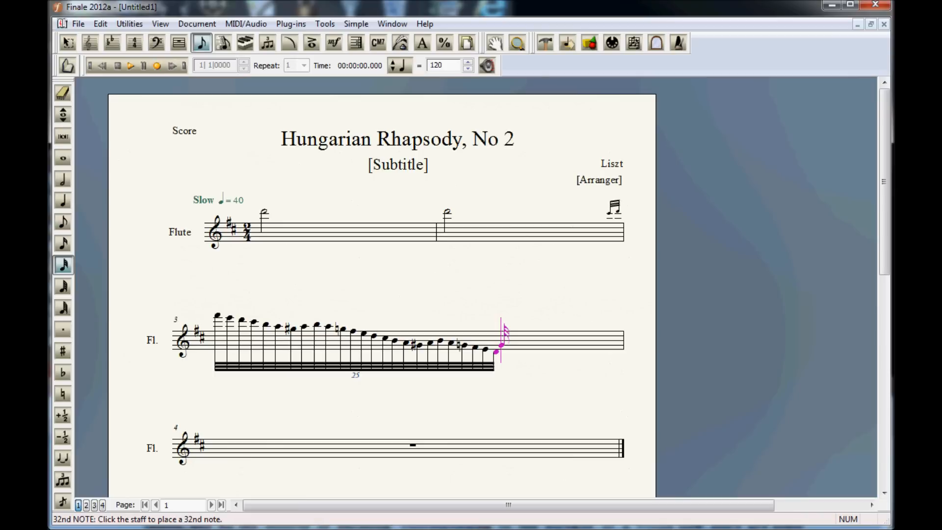
{"action": "key", "text": "c"}
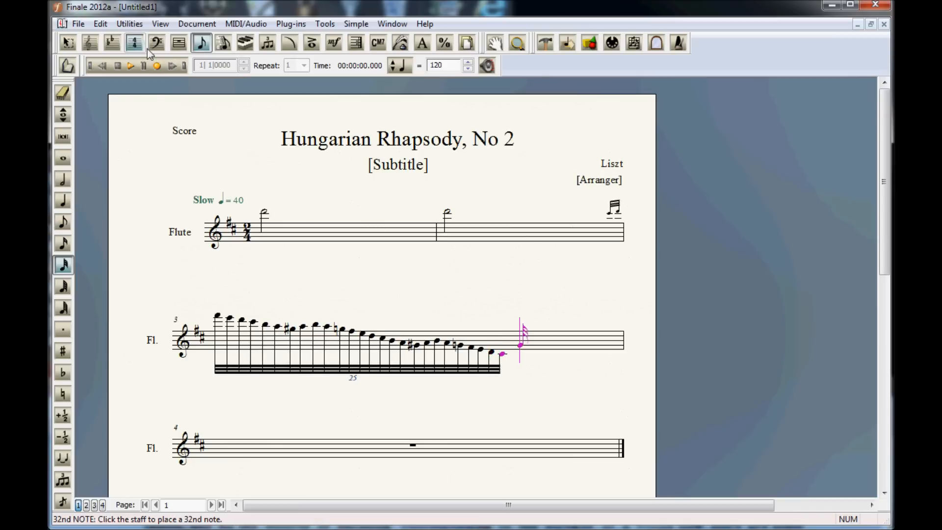
Define a tuplet of 22 32nds in the space of 4 32nds starting on the low C in measure 3.
{"action": "left_click", "coordinate": [268, 44]}
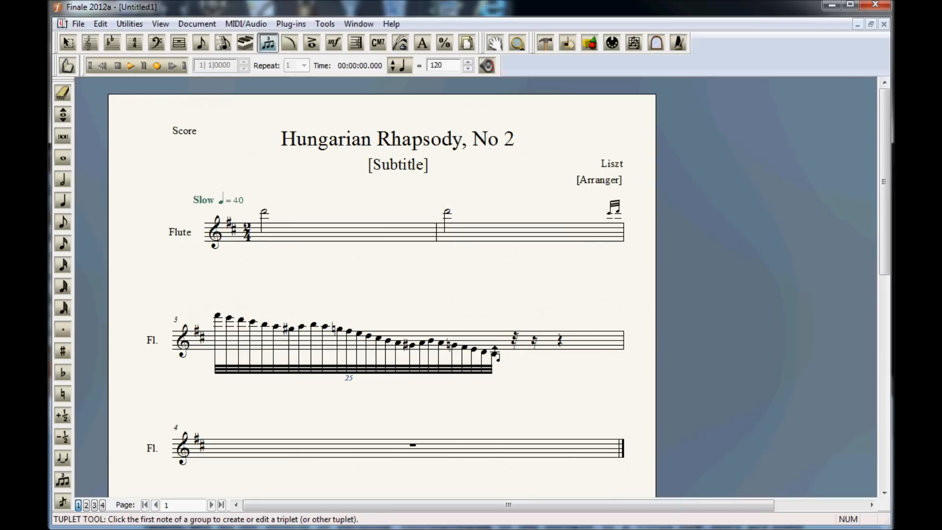
{"action": "left_click", "coordinate": [495, 354]}
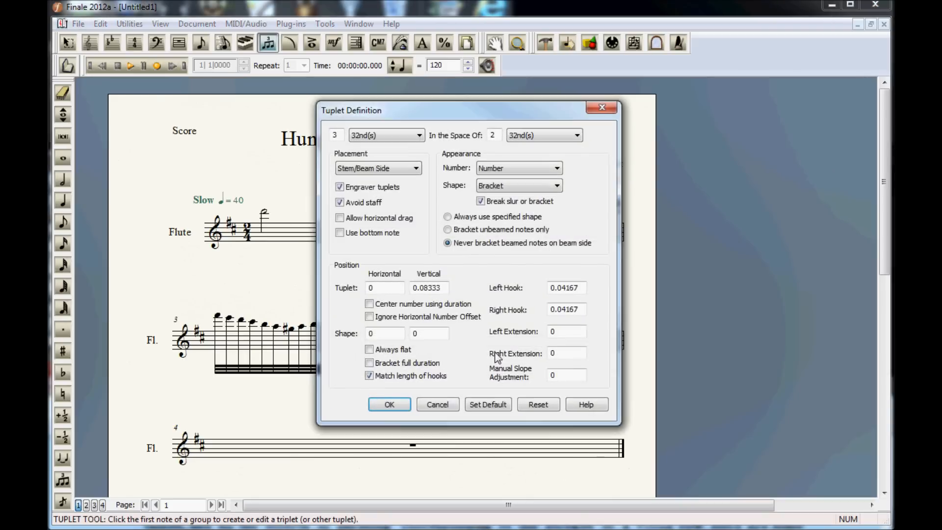
{"action": "double_click", "coordinate": [337, 134]}
{"action": "type", "text": "22"}
{"action": "double_click", "coordinate": [495, 136]}
{"action": "type", "text": "4"}
{"action": "left_click", "coordinate": [395, 408]}
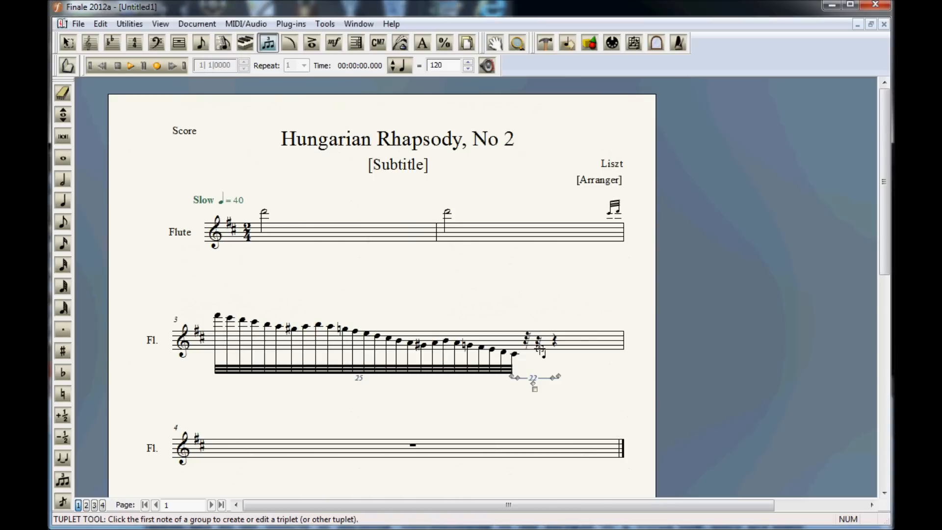
Enter rising 32nd notes E, G, A, C, E and G after the low C in the 22-note tuplet.
{"action": "left_click", "coordinate": [64, 266]}
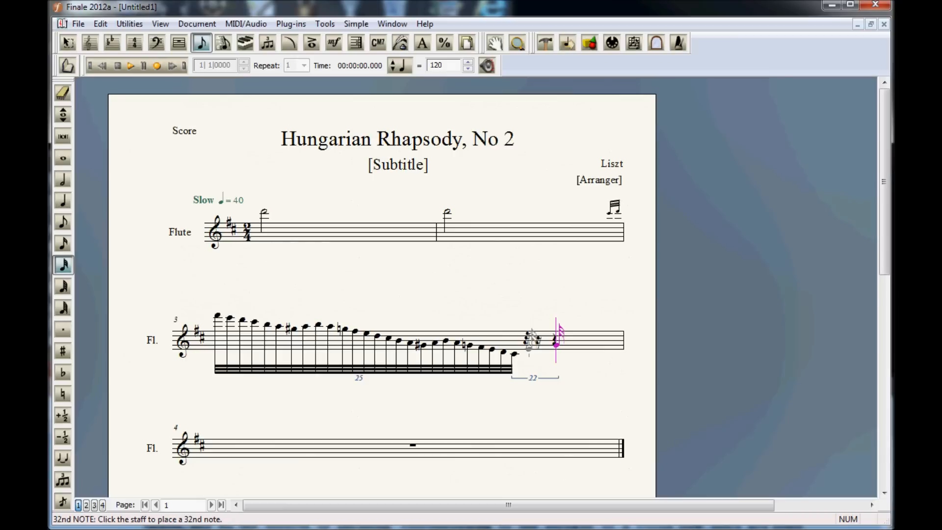
{"action": "left_click", "coordinate": [549, 349]}
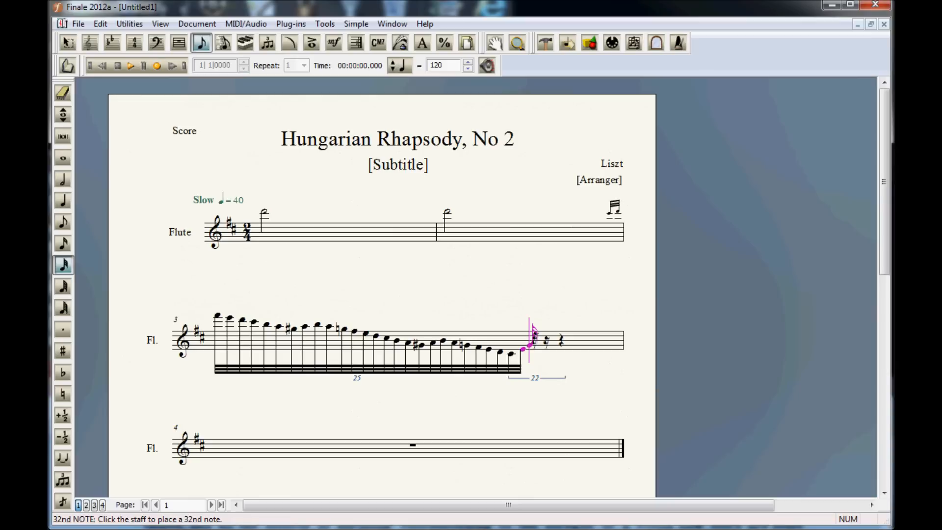
{"action": "key", "text": "Return"}
{"action": "key", "text": "Return"}
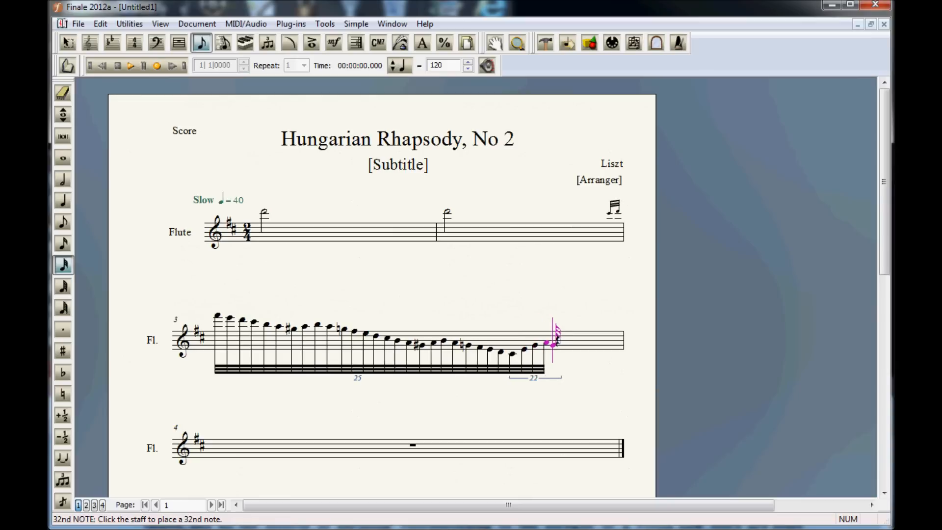
{"action": "key", "text": "Return"}
{"action": "key", "text": "g"}
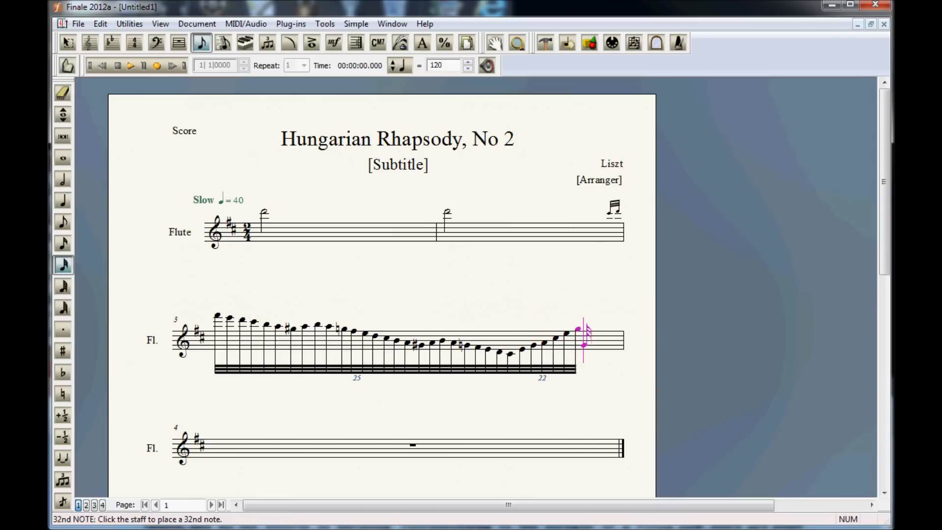
Continue the 22-note tuplet with a high B and descending 32nd notes G, E, C, A, G, E and low C.
{"action": "key", "text": "g"}
{"action": "key", "text": "a"}
{"action": "key", "text": "g"}
{"action": "key", "text": "f"}
{"action": "key", "text": "e"}
{"action": "key", "text": "d"}
{"action": "key", "text": "c"}
{"action": "key", "text": "b"}
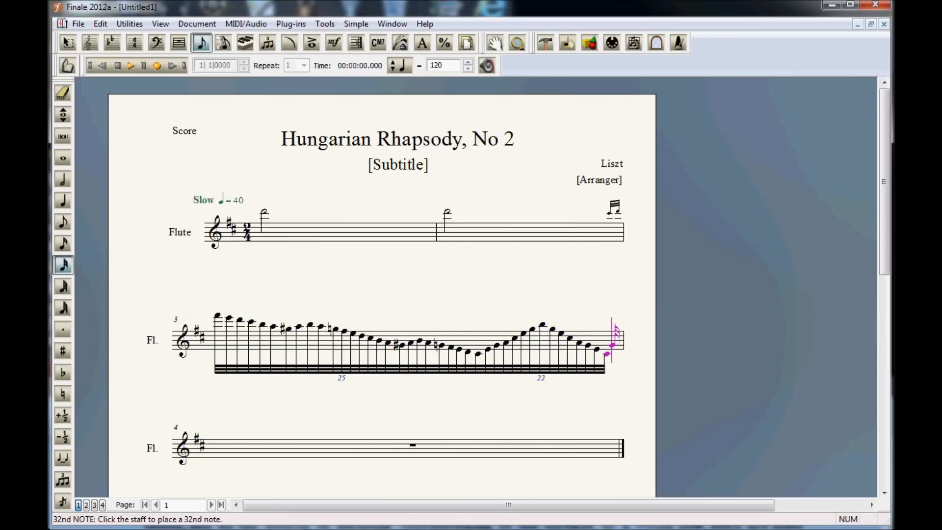
Complete the 22-note tuplet with a repeated low C and rising 32nd notes E, G, A, C, E and G.
{"action": "key", "text": "a"}
{"action": "key", "text": "a"}
{"action": "key", "text": "b"}
{"action": "key", "text": "c"}
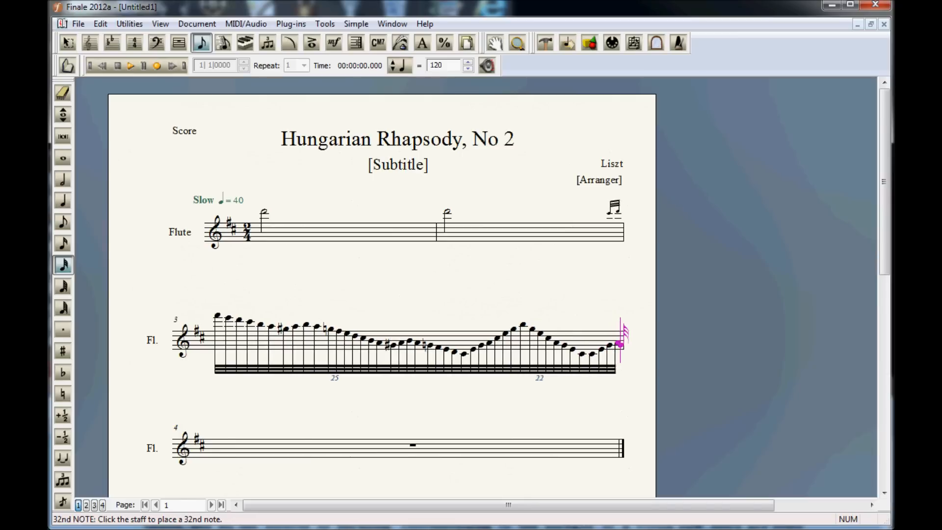
{"action": "key", "text": "d"}
{"action": "key", "text": "e"}
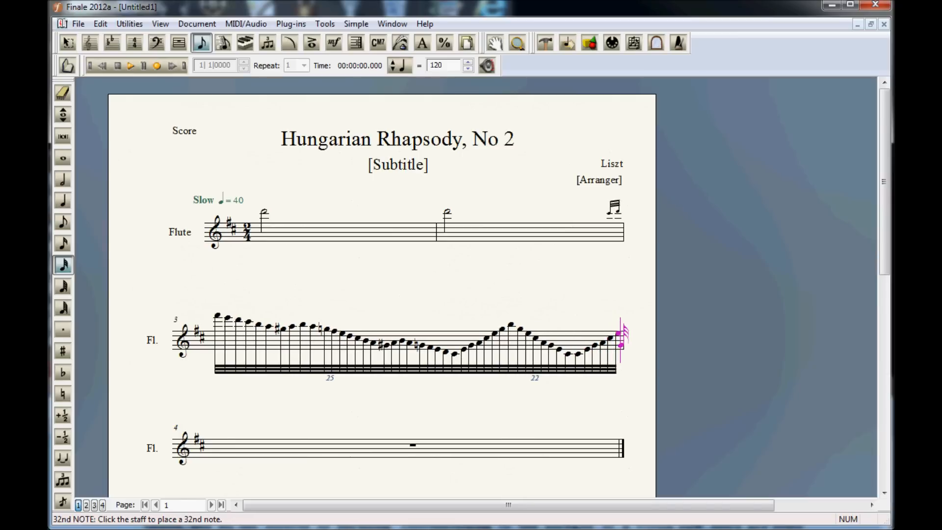
{"action": "key", "text": "f"}
Fill the end of measure 3 with two eighth notes, B and the E below it.
{"action": "key", "text": "4"}
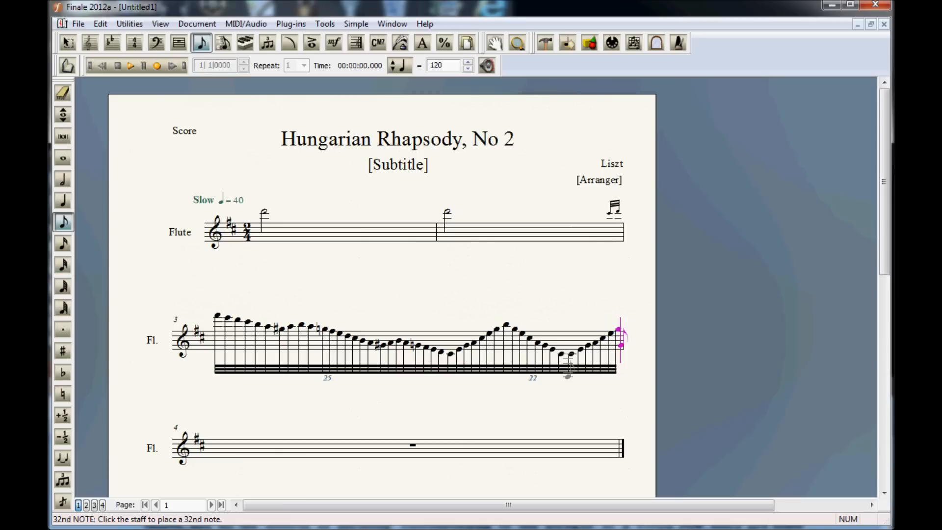
{"action": "key", "text": "b"}
{"action": "key", "text": "e"}
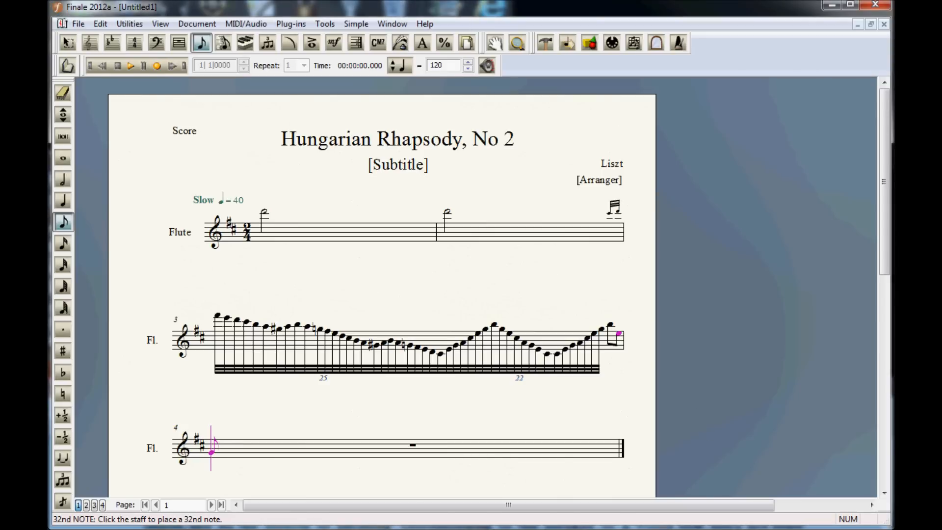
Consult the flute excerpt in the orchestration book, then return to Finale and enter a quarter-note D at the start of measure 4.
{"action": "key", "text": "alt+Tab"}
{"action": "left_click_drag", "start_coordinate": [732, 378], "coordinate": [705, 192]}
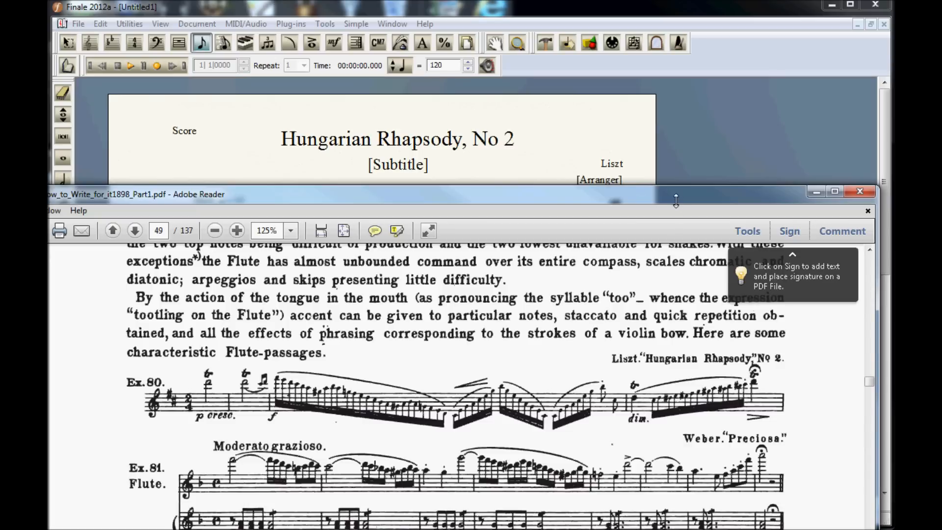
{"action": "left_click_drag", "start_coordinate": [675, 198], "coordinate": [726, 385]}
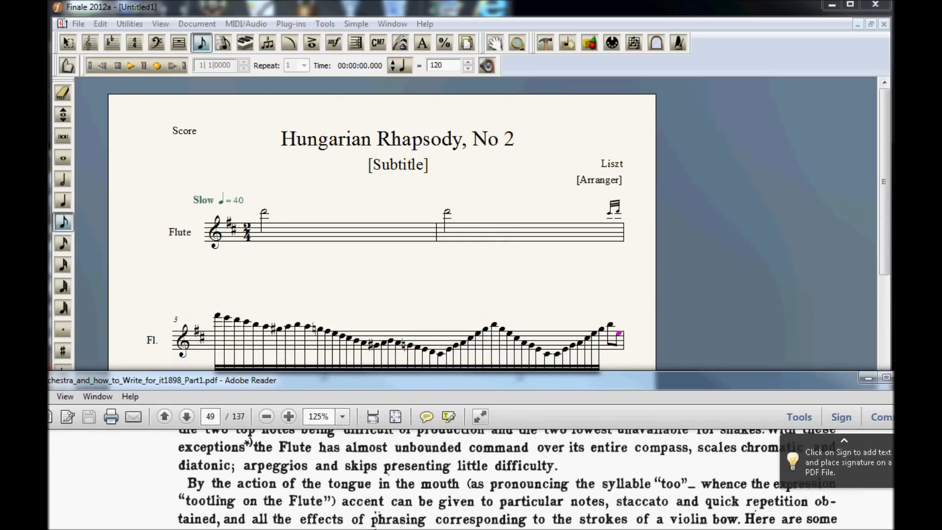
{"action": "left_click", "coordinate": [495, 10]}
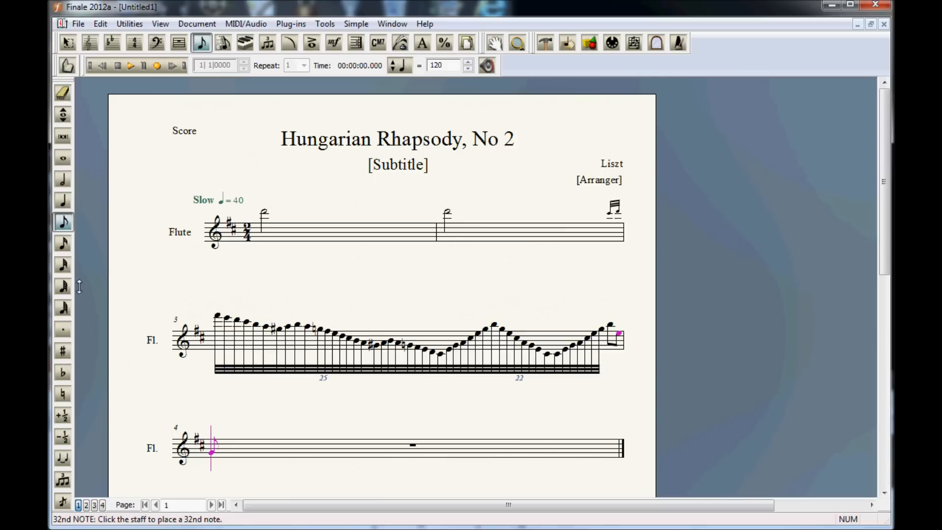
{"action": "left_click", "coordinate": [63, 200]}
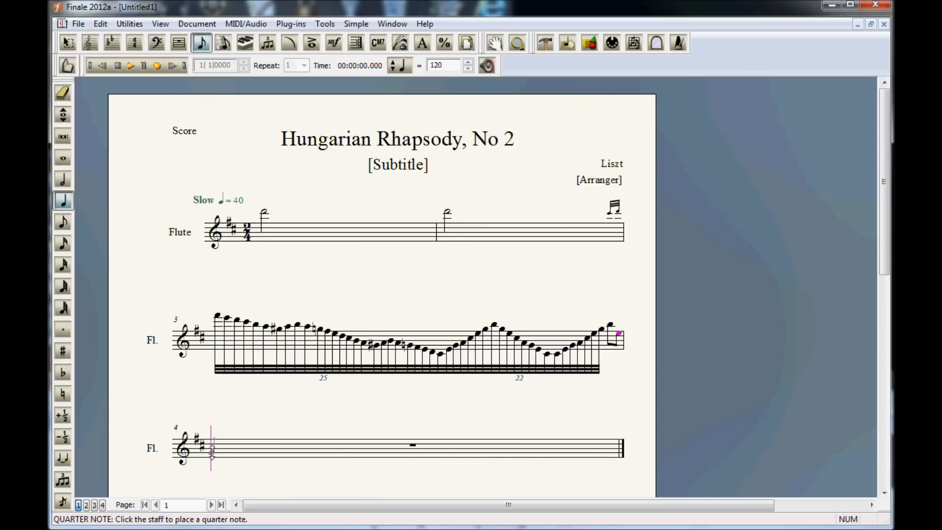
{"action": "left_click", "coordinate": [212, 451]}
Begin a rising chromatic run of 32nd-note grace notes after the D in measure 4, correcting wrong notes on the way.
{"action": "left_click", "coordinate": [59, 505]}
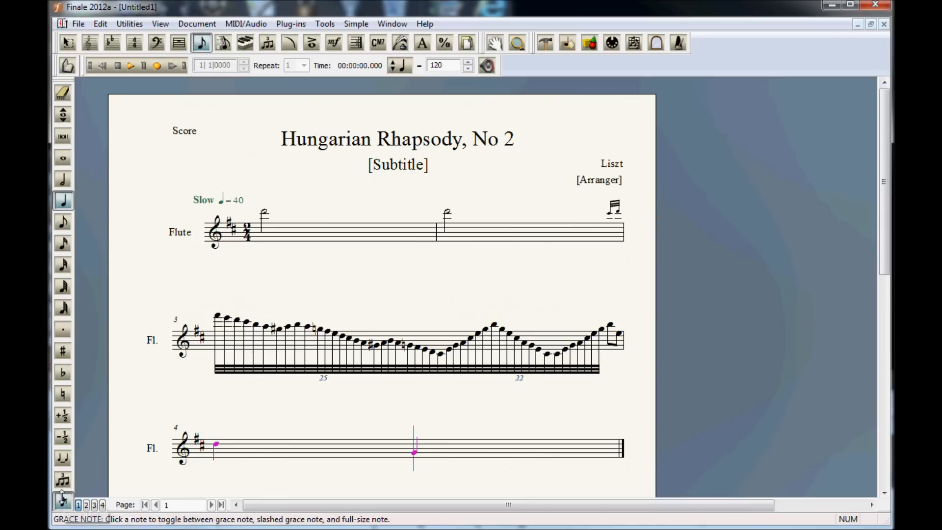
{"action": "left_click", "coordinate": [59, 268]}
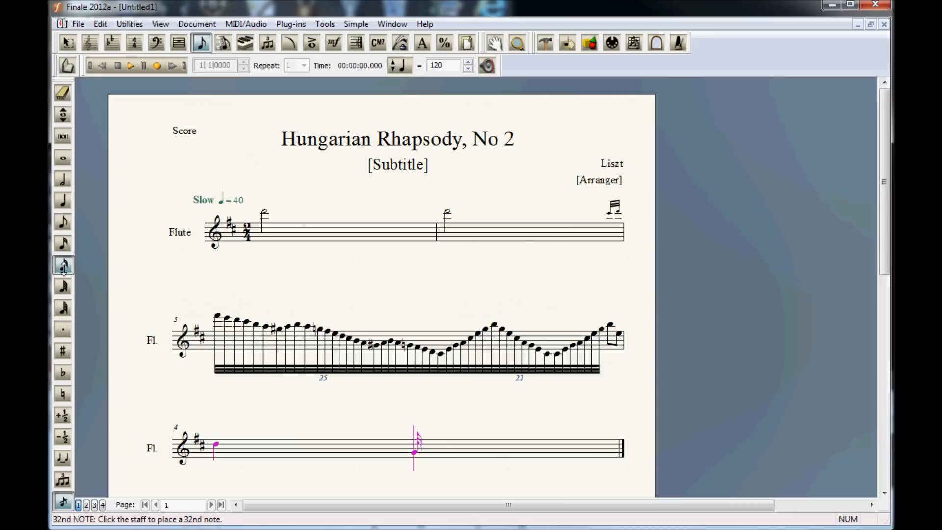
{"action": "key", "text": "c"}
{"action": "key", "text": "d"}
{"action": "key", "text": "e"}
{"action": "key", "text": "minus"}
{"action": "key", "text": "f"}
{"action": "key", "text": "BackSpace"}
{"action": "key", "text": "BackSpace"}
{"action": "key", "text": "BackSpace"}
{"action": "key", "text": "d"}
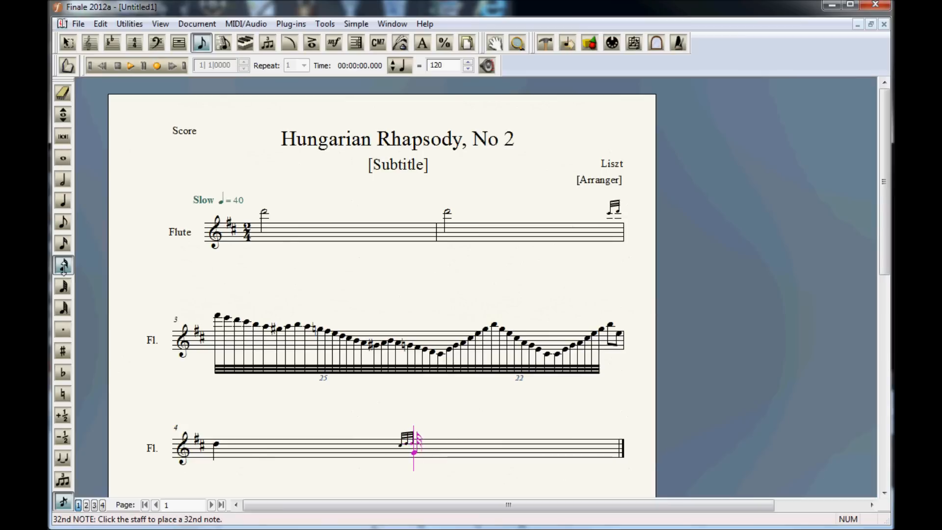
{"action": "key", "text": "d"}
{"action": "key", "text": "d"}
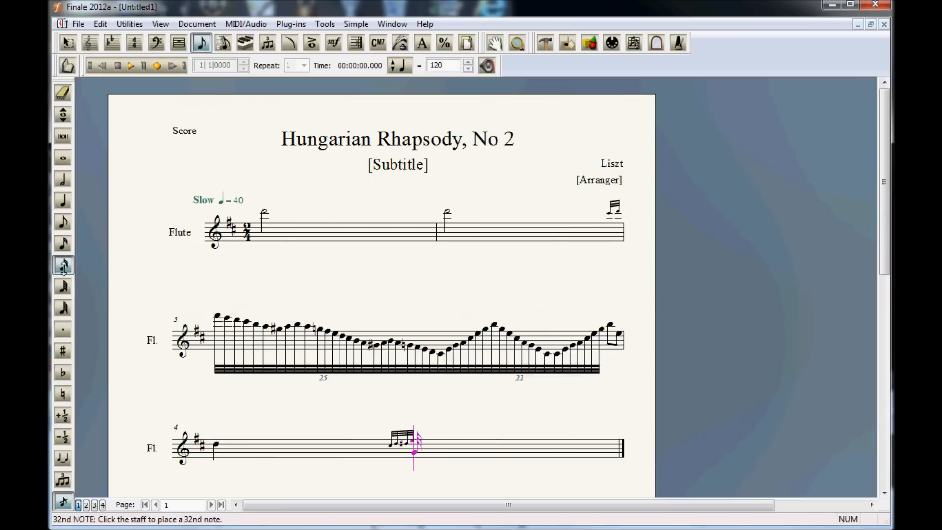
Extend the chromatic 32nd grace-note run in measure 4 upward to the high C.
{"action": "key", "text": "d"}
{"action": "key", "text": "d"}
{"action": "key", "text": "d"}
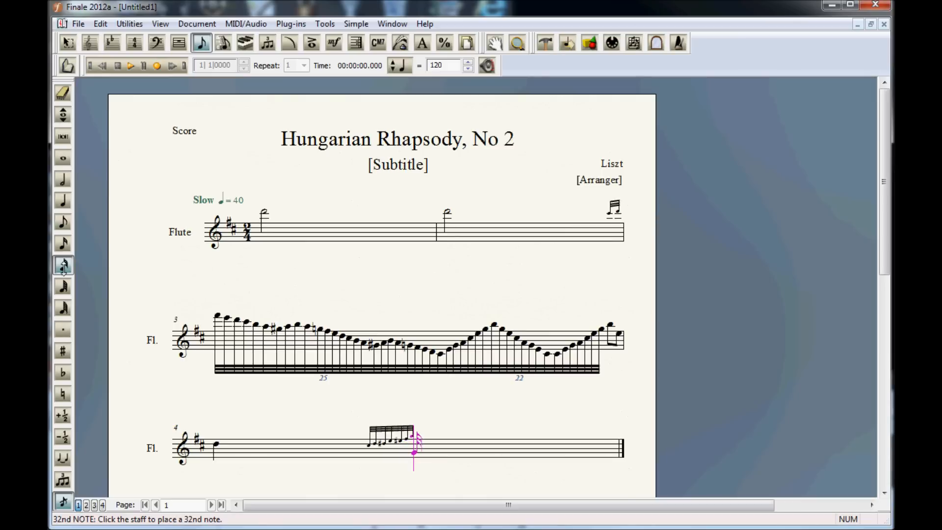
{"action": "key", "text": "d"}
{"action": "key", "text": "d"}
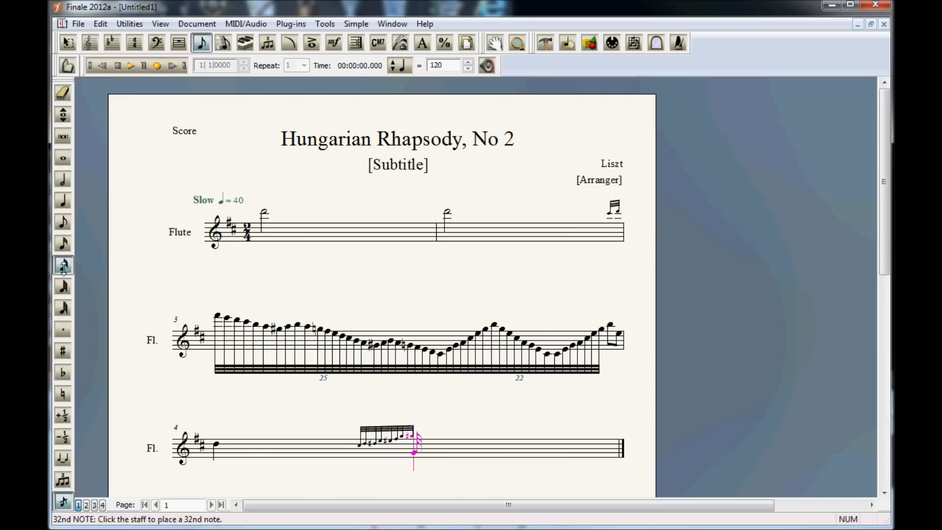
{"action": "key", "text": "d"}
{"action": "key", "text": "d"}
{"action": "key", "text": "d"}
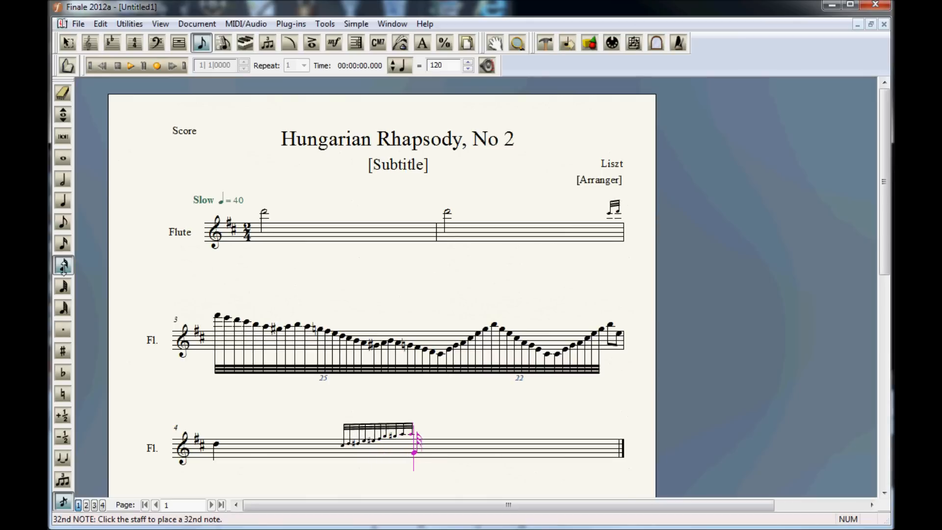
{"action": "key", "text": "d"}
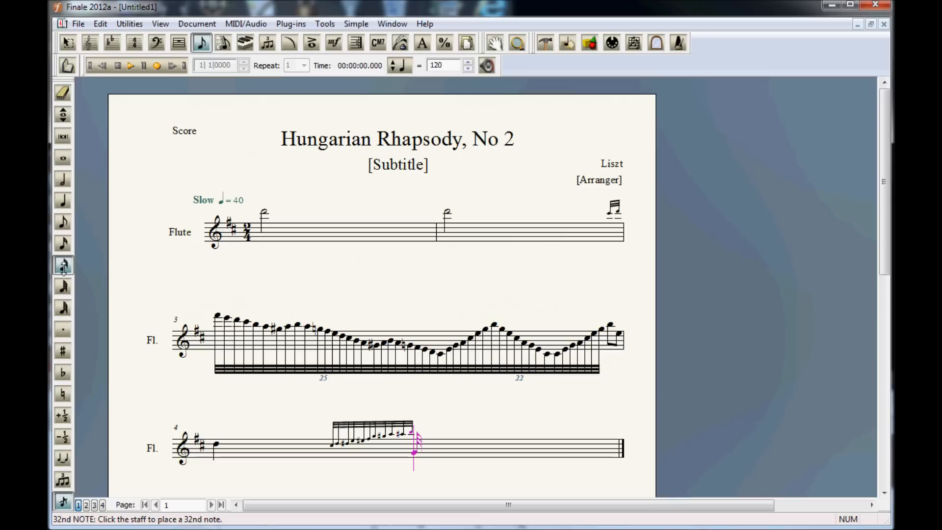
{"action": "key", "text": "d"}
{"action": "key", "text": "d"}
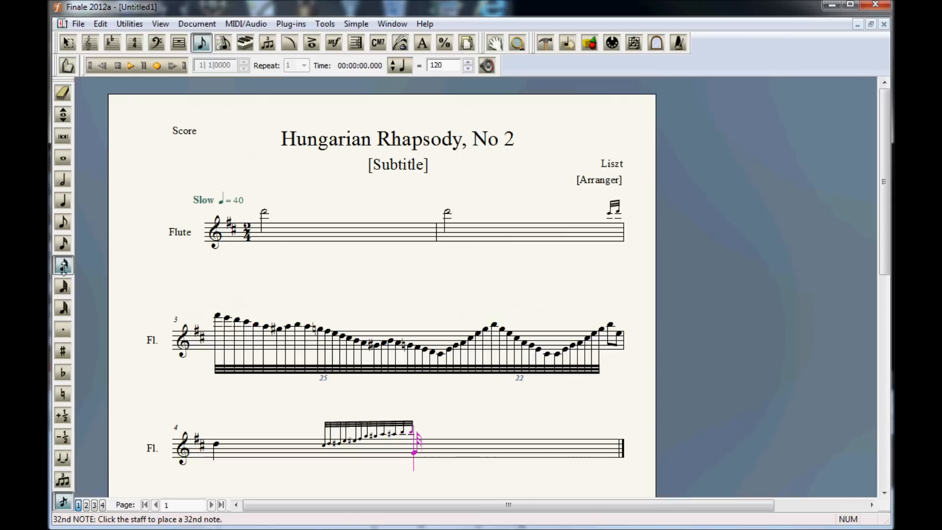
{"action": "key", "text": "d"}
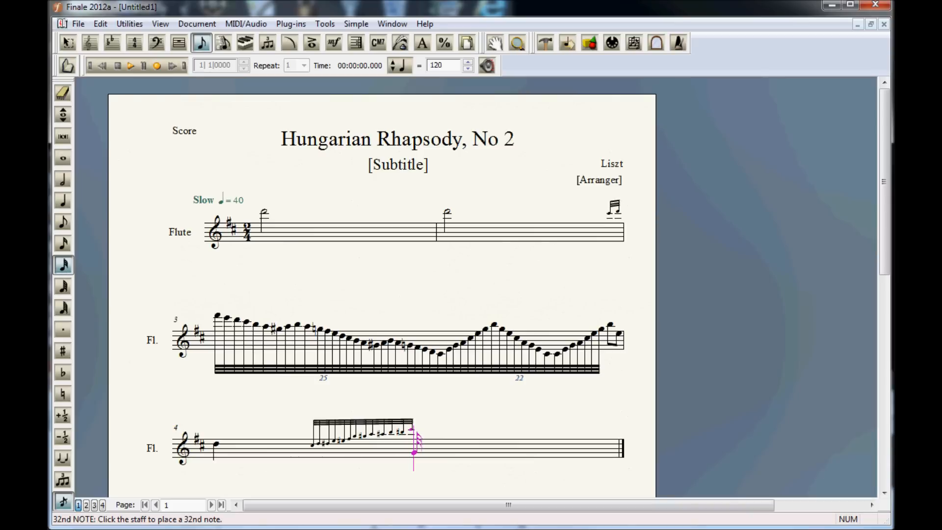
Turn off grace-note entry and finish measure 4 with a quarter-note high D.
{"action": "left_click", "coordinate": [63, 500]}
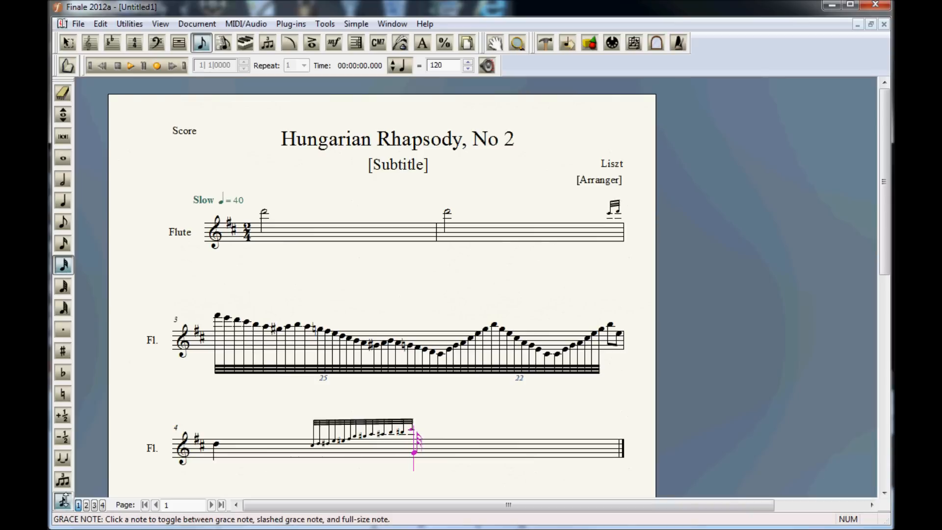
{"action": "left_click", "coordinate": [62, 263]}
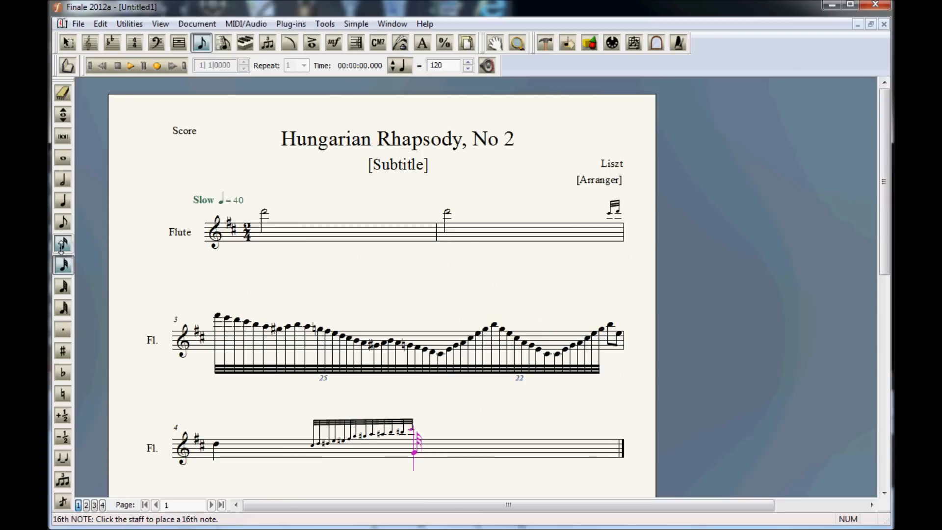
{"action": "left_click", "coordinate": [65, 200]}
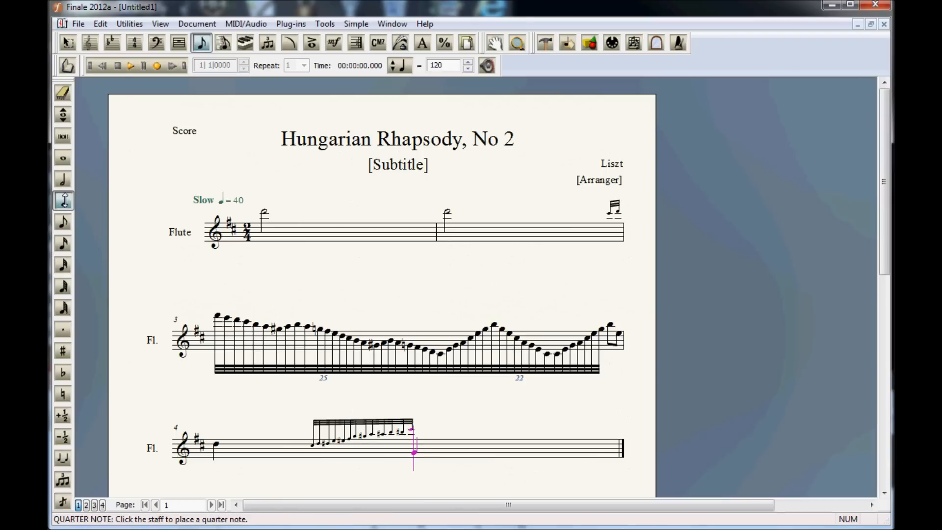
{"action": "key", "text": "d"}
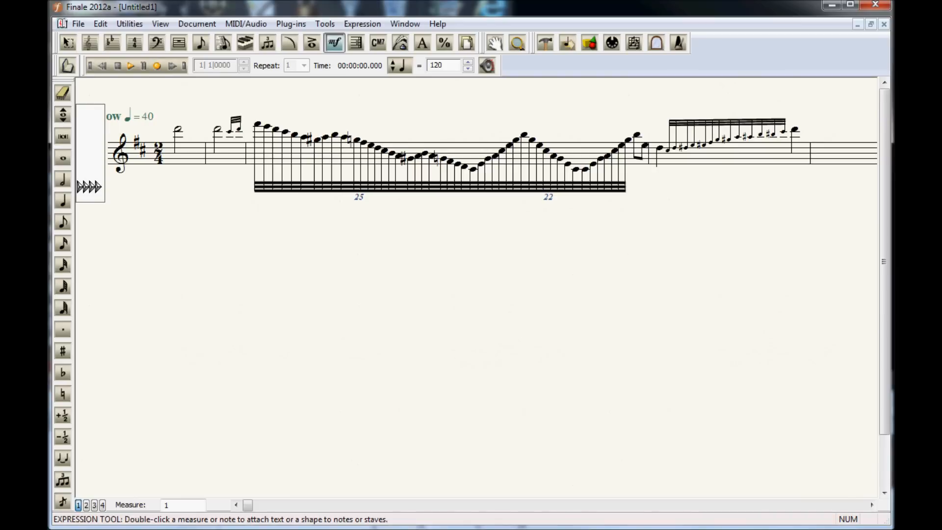
Check the book excerpt, then in Finale attach trills to the half notes in measures 1 and 2 and both quarter notes in measure 4.
{"action": "left_click_drag", "start_coordinate": [47, 527], "coordinate": [1, 178]}
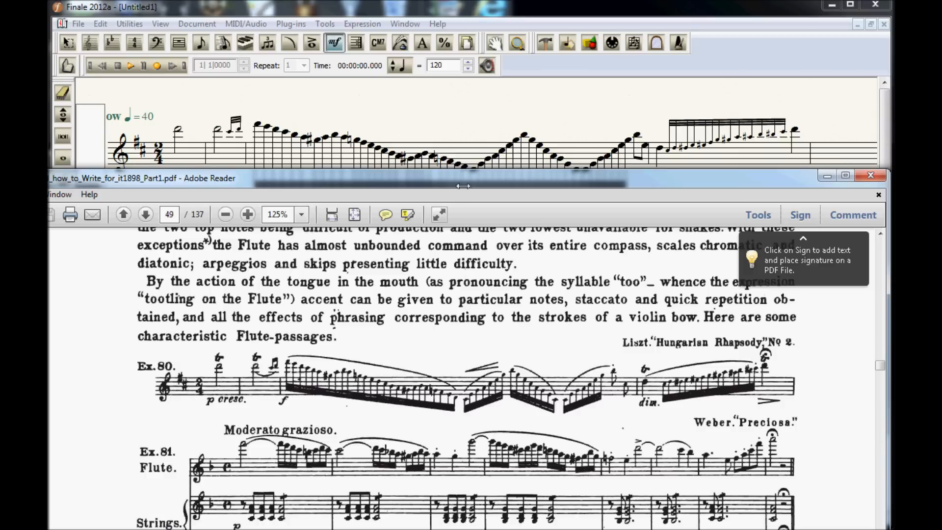
{"action": "left_click_drag", "start_coordinate": [420, 178], "coordinate": [410, 380]}
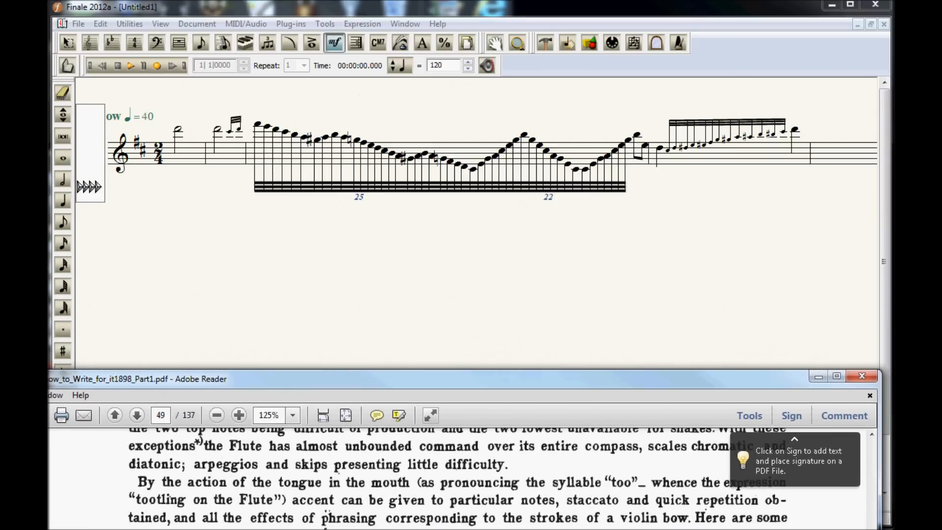
{"action": "left_click", "coordinate": [105, 9]}
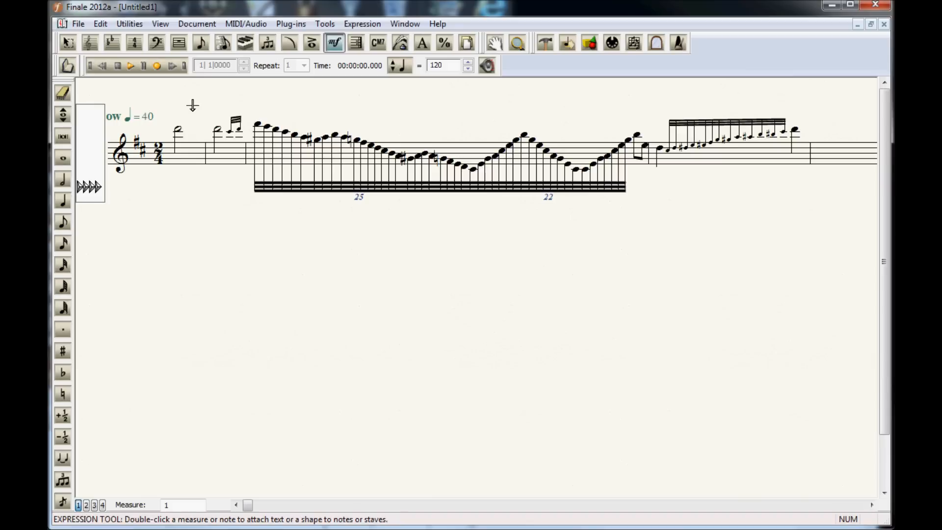
{"action": "left_click", "coordinate": [312, 43]}
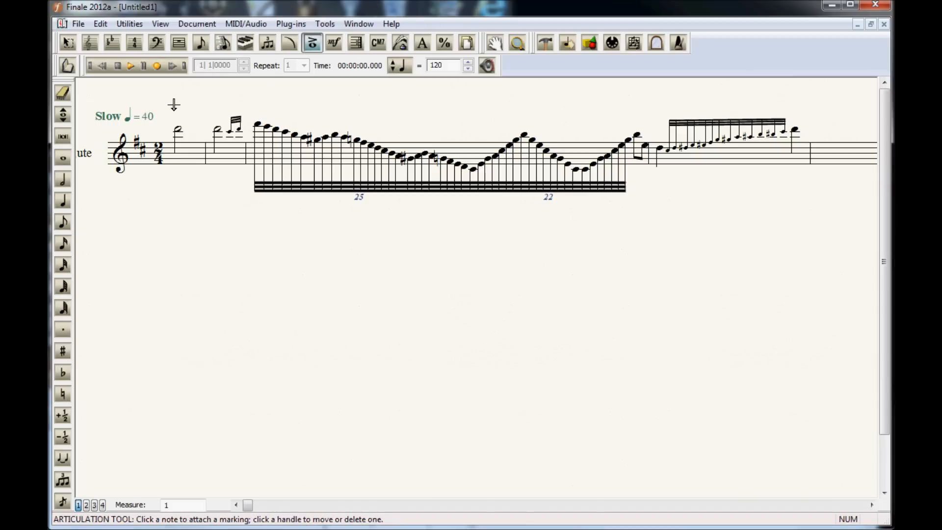
{"action": "left_click", "coordinate": [176, 120]}
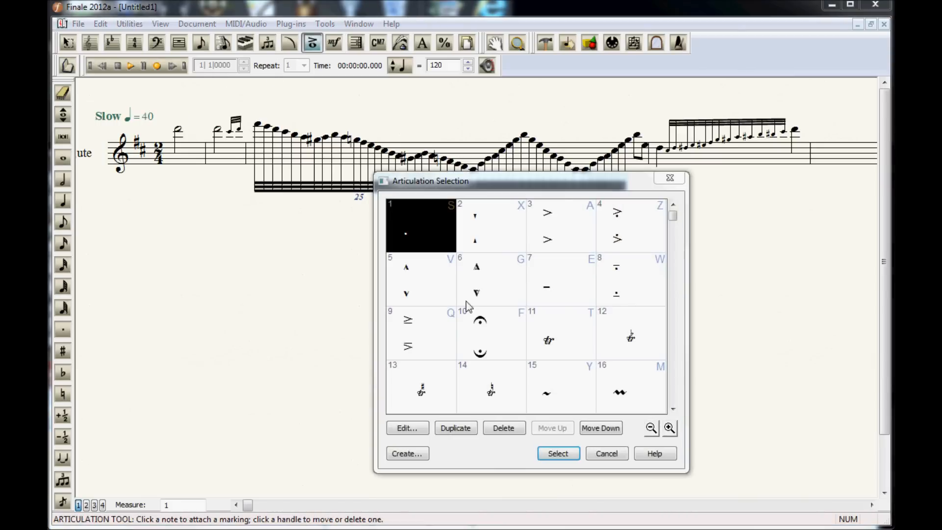
{"action": "double_click", "coordinate": [574, 342]}
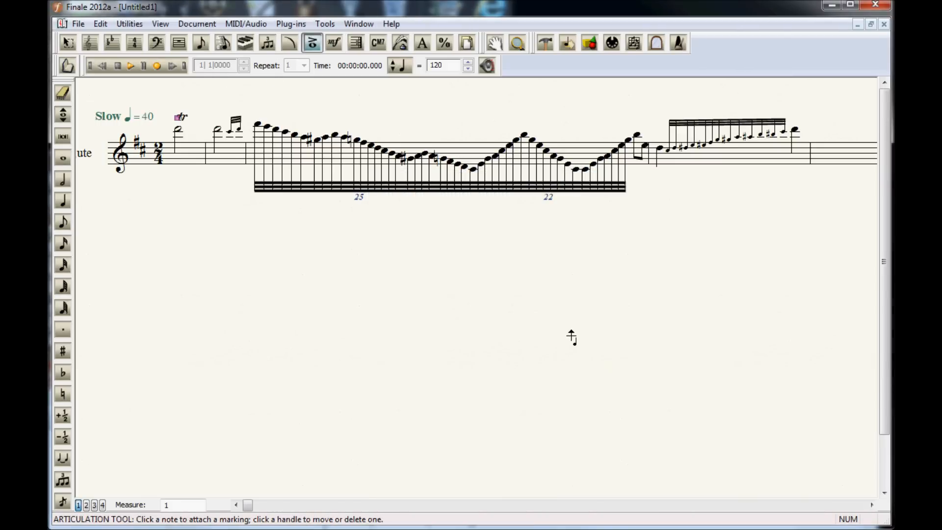
{"action": "left_click", "coordinate": [219, 120], "text": "ctrl"}
{"action": "left_click", "coordinate": [794, 126]}
Return to page view and add a fermata to the last note of measure 4, placing it above the trill.
{"action": "left_click", "coordinate": [160, 23]}
{"action": "left_click", "coordinate": [177, 52]}
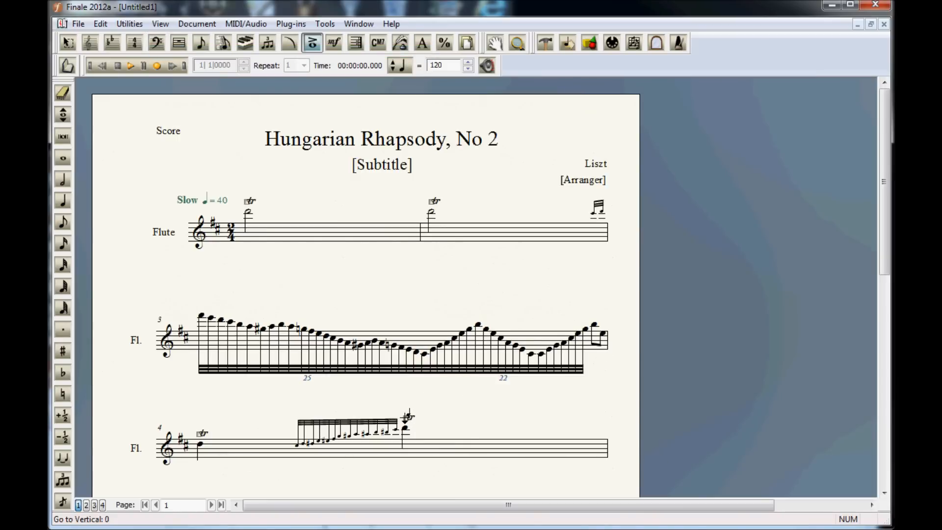
{"action": "left_click", "coordinate": [409, 415]}
{"action": "left_click_drag", "start_coordinate": [409, 416], "coordinate": [409, 401]}
{"action": "key", "text": "f"}
{"action": "left_click", "coordinate": [406, 422]}
{"action": "left_click", "coordinate": [399, 421]}
{"action": "left_click_drag", "start_coordinate": [399, 421], "coordinate": [403, 408]}
Draw a slur in measure 4 from the first D to the last grace note.
{"action": "left_click", "coordinate": [289, 43]}
{"action": "left_click", "coordinate": [878, 93]}
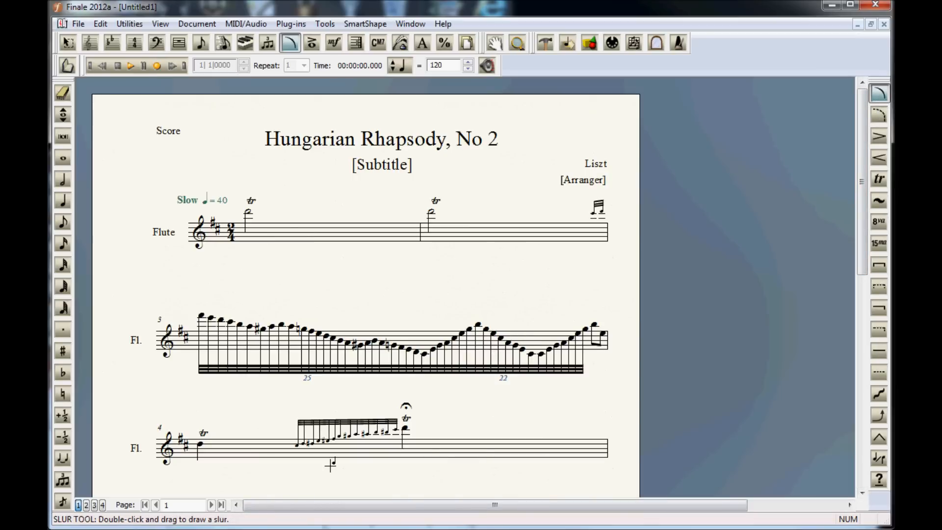
{"action": "left_click", "coordinate": [201, 435]}
{"action": "mouse_move", "coordinate": [201, 434]}
{"action": "left_mouse_down"}
{"action": "mouse_move", "coordinate": [296, 418]}
{"action": "mouse_move", "coordinate": [398, 417]}
{"action": "left_mouse_up"}
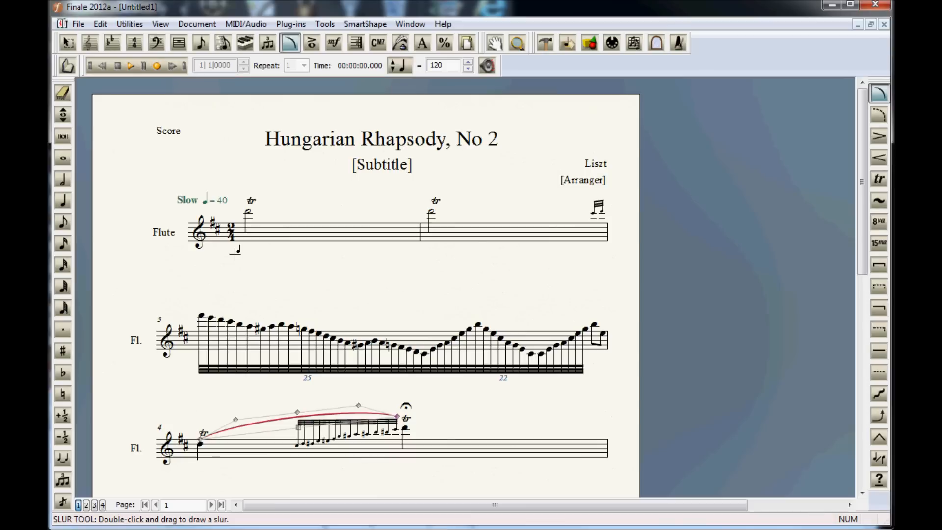
Draw four slurs in measure 3, one over each descending or rising group, the last ending on the high B eighth note.
{"action": "left_click", "coordinate": [202, 313]}
{"action": "left_click_drag", "start_coordinate": [202, 313], "coordinate": [421, 347]}
{"action": "mouse_move", "coordinate": [418, 350]}
{"action": "left_mouse_down"}
{"action": "mouse_move", "coordinate": [483, 319]}
{"action": "mouse_move", "coordinate": [537, 354]}
{"action": "left_mouse_up"}
{"action": "left_click", "coordinate": [423, 350]}
{"action": "left_click", "coordinate": [480, 322]}
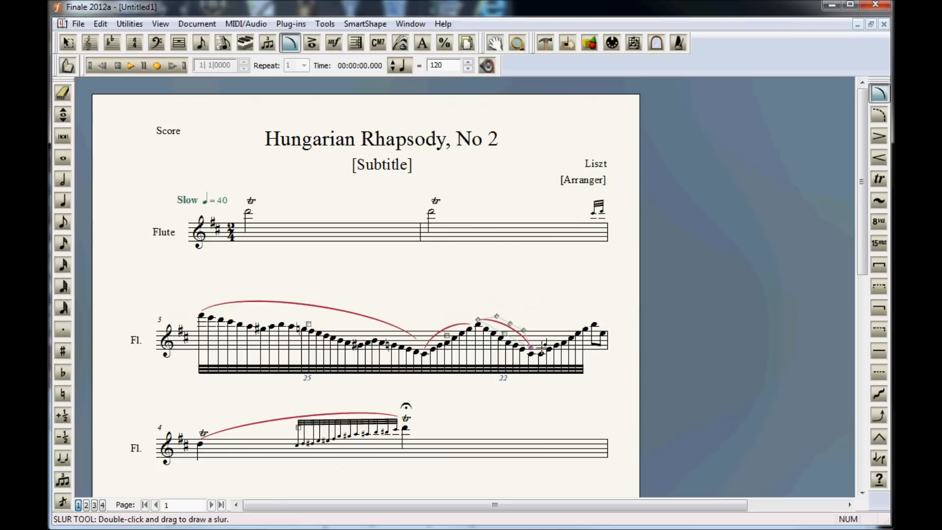
{"action": "left_click", "coordinate": [542, 349]}
{"action": "left_click_drag", "start_coordinate": [542, 349], "coordinate": [595, 320]}
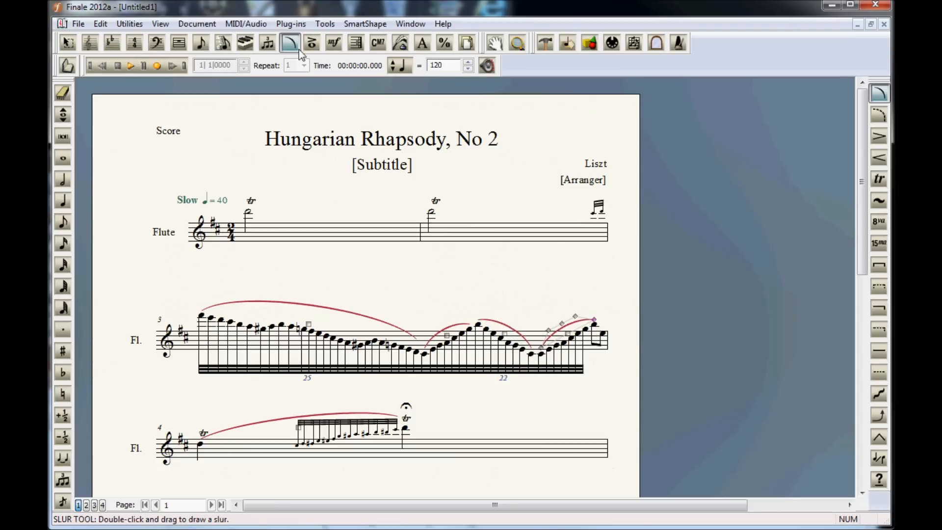
Add staccato dots to the high B eighth note in measure 3 and the last grace note in measure 4.
{"action": "left_click", "coordinate": [312, 43]}
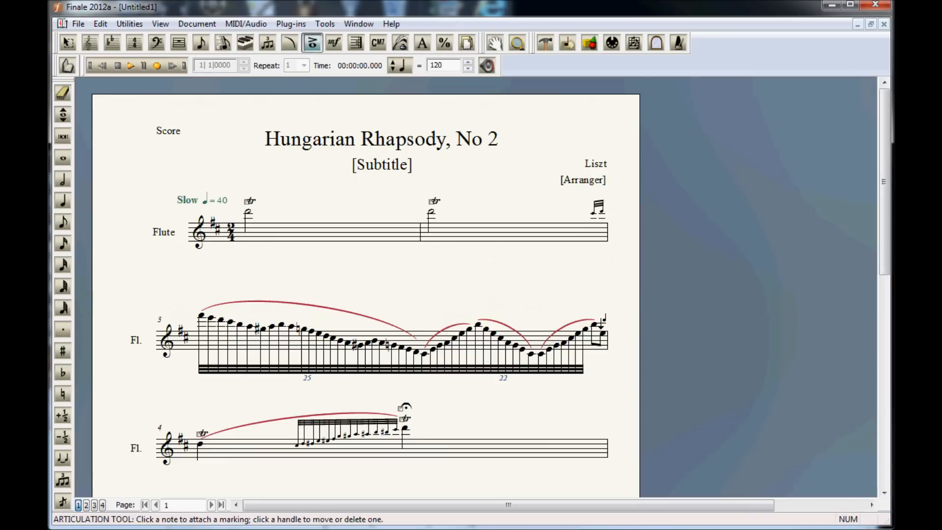
{"action": "left_click", "coordinate": [594, 320]}
{"action": "left_click_drag", "start_coordinate": [593, 320], "coordinate": [594, 318]}
{"action": "left_click", "coordinate": [396, 409]}
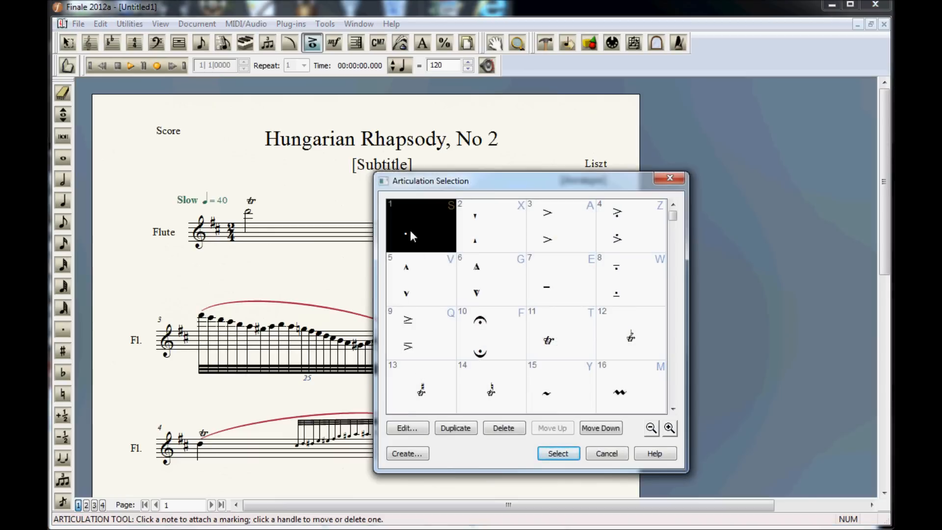
{"action": "left_click", "coordinate": [558, 452]}
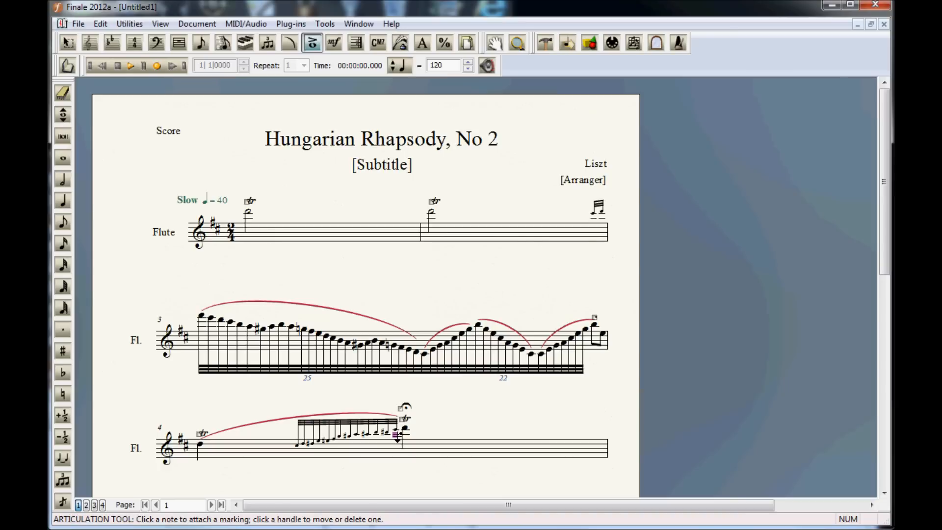
{"action": "left_click", "coordinate": [395, 435]}
Draw a slur in measure 2 from the trilled half note to the final small note of the beamed pair.
{"action": "left_click", "coordinate": [290, 44]}
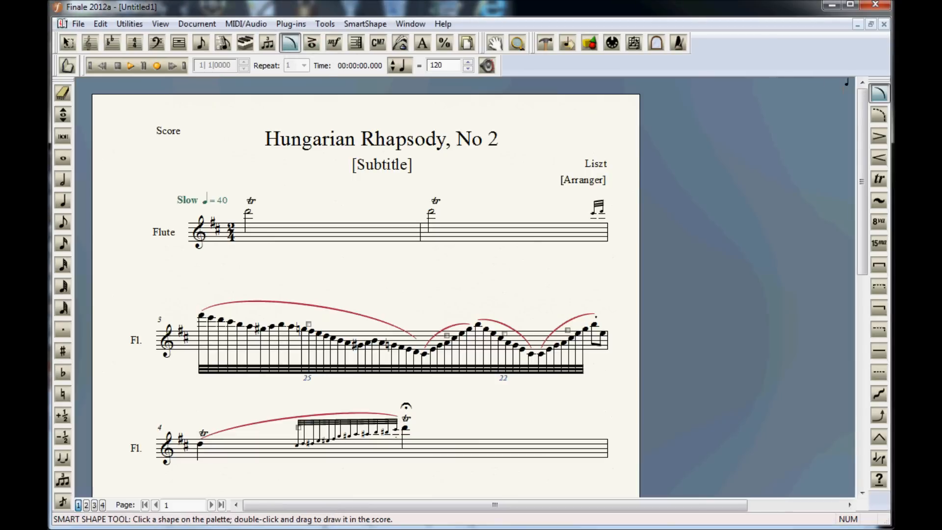
{"action": "double_click", "coordinate": [431, 212]}
{"action": "left_click_drag", "start_coordinate": [431, 212], "coordinate": [605, 202]}
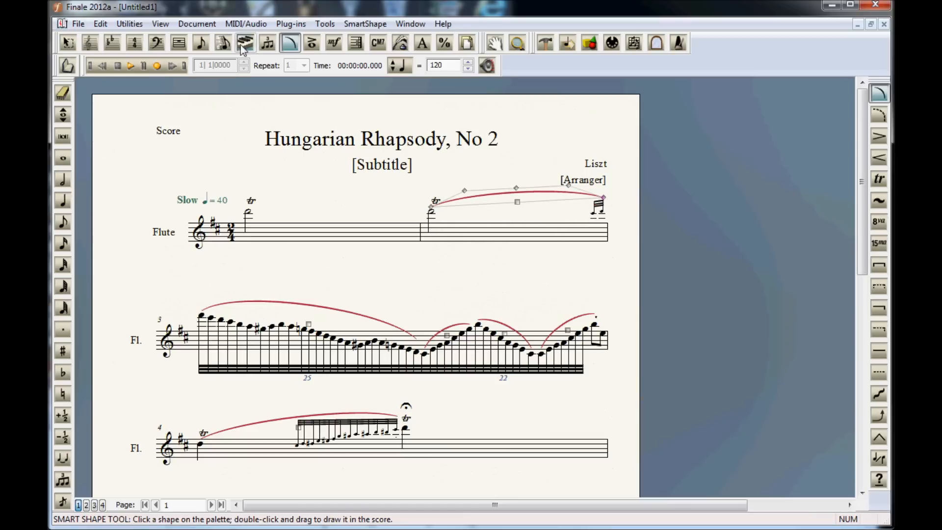
Add a p dynamic below the first trilled note in measure 1.
{"action": "left_click", "coordinate": [337, 44]}
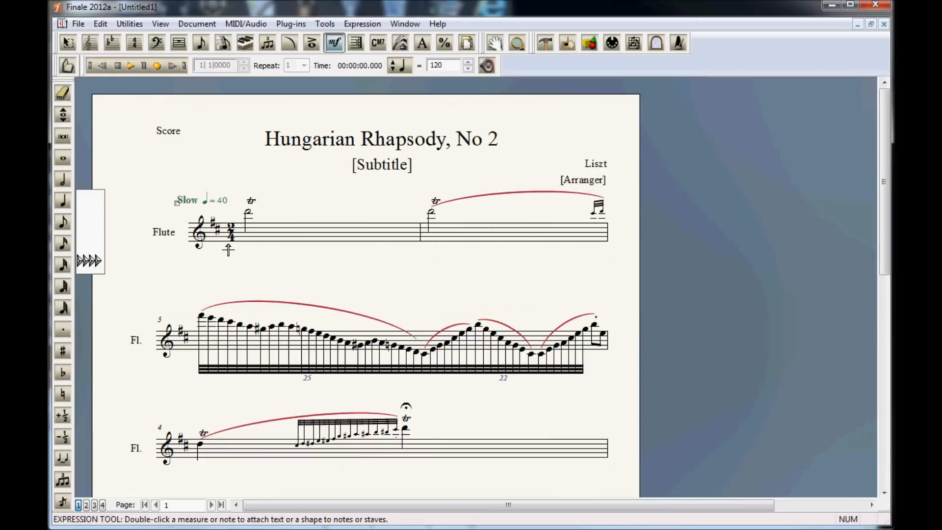
{"action": "double_click", "coordinate": [243, 248]}
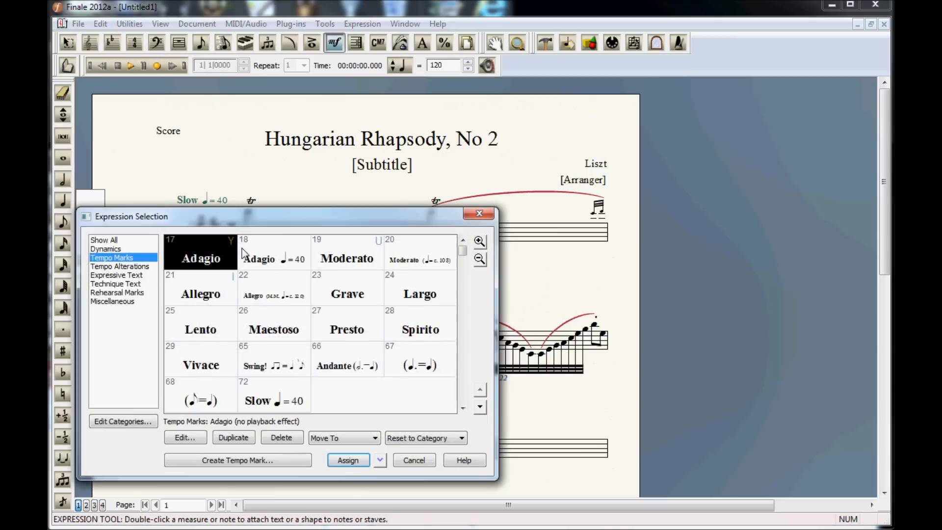
{"action": "left_click", "coordinate": [118, 249]}
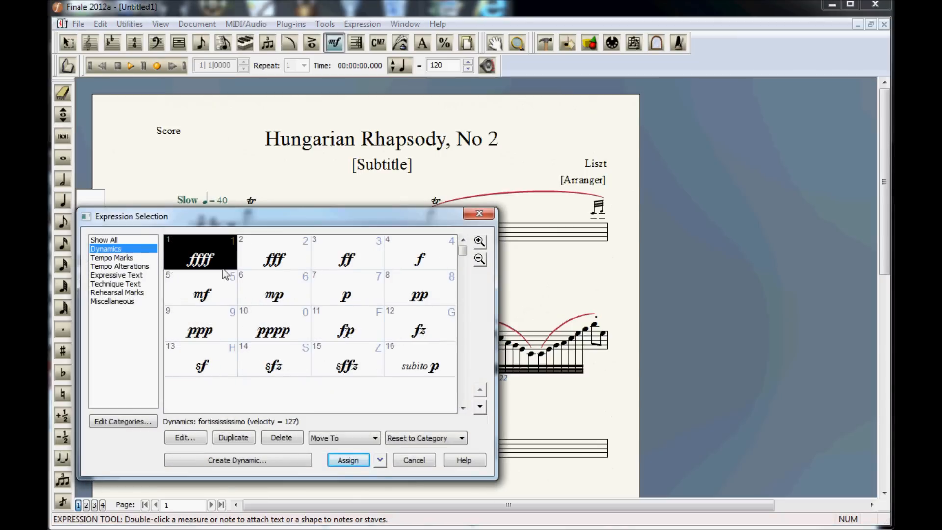
{"action": "double_click", "coordinate": [346, 297]}
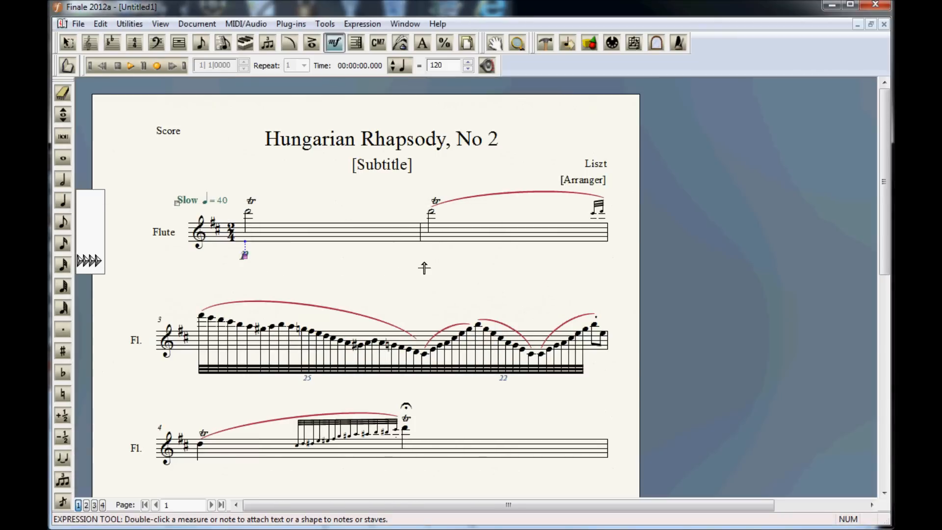
Add an f dynamic below the start of measure 3 and nudge it slightly left, clear of the beams.
{"action": "double_click", "coordinate": [192, 358]}
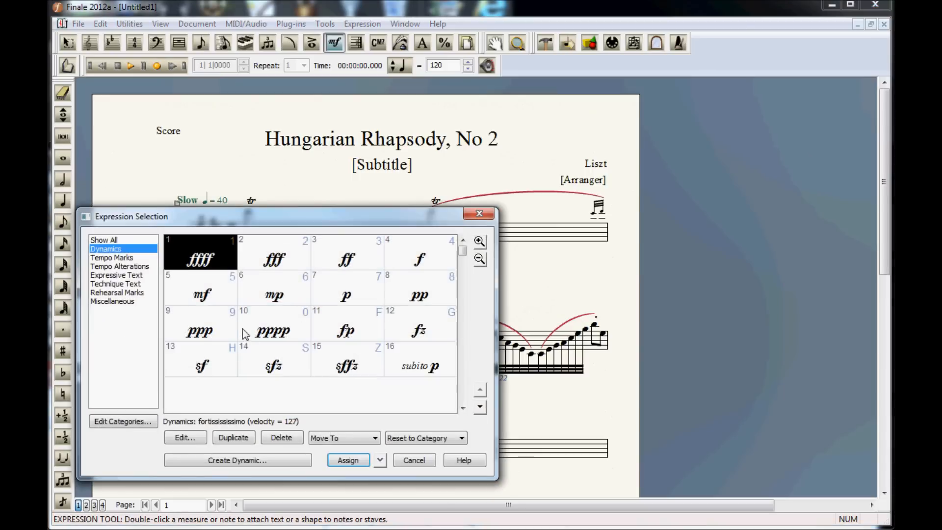
{"action": "double_click", "coordinate": [407, 259]}
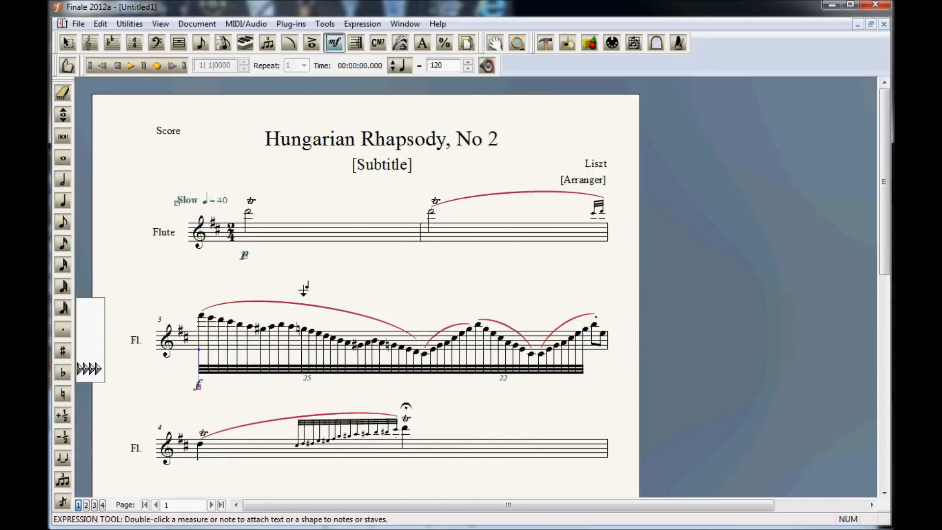
{"action": "left_click_drag", "start_coordinate": [199, 385], "coordinate": [192, 386]}
Add the expressive text "dim." below the first note of measure 4.
{"action": "double_click", "coordinate": [195, 463]}
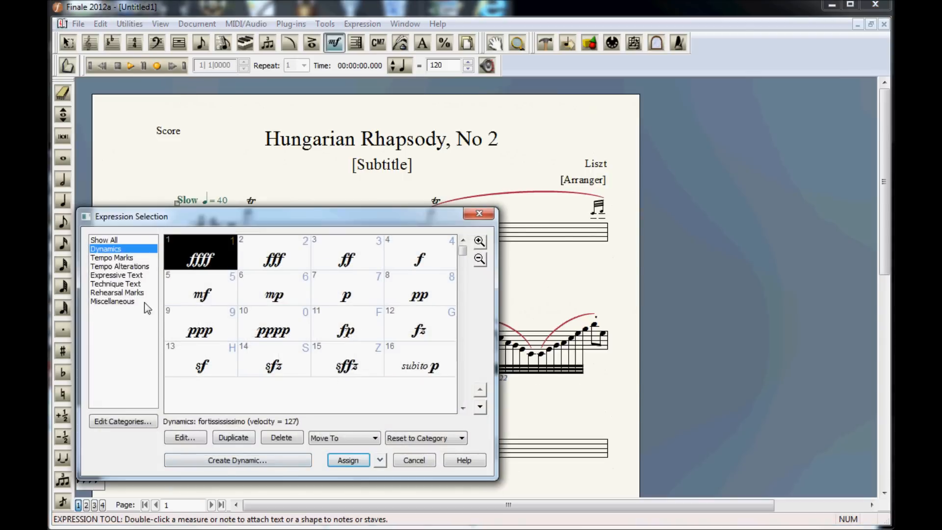
{"action": "left_click", "coordinate": [127, 293]}
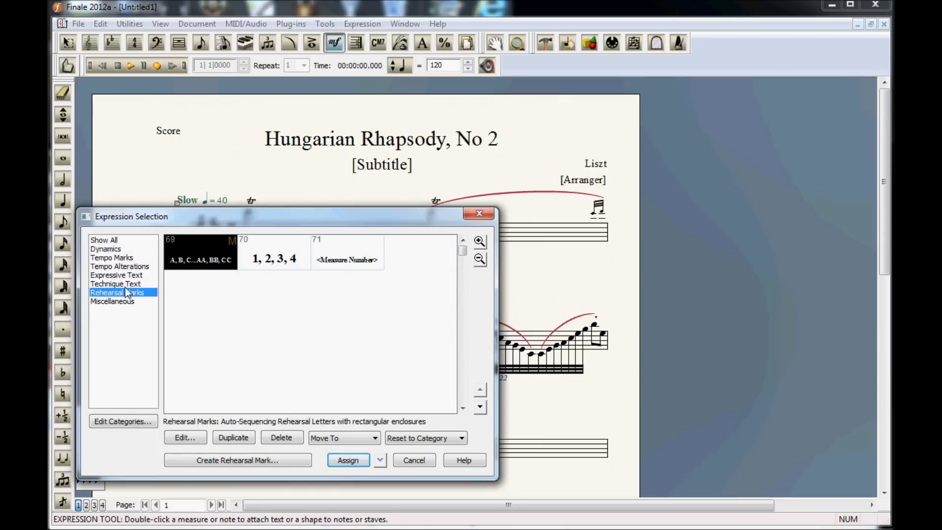
{"action": "left_click", "coordinate": [123, 284]}
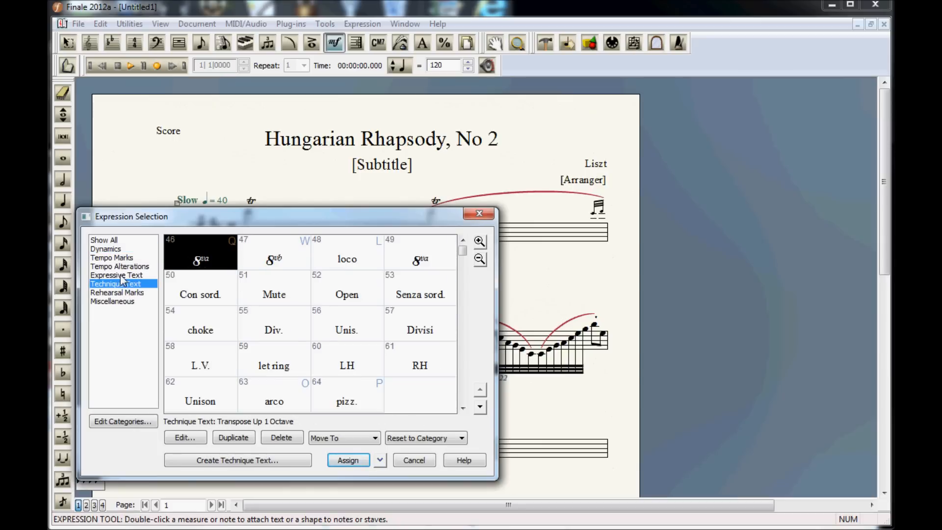
{"action": "left_click", "coordinate": [122, 277]}
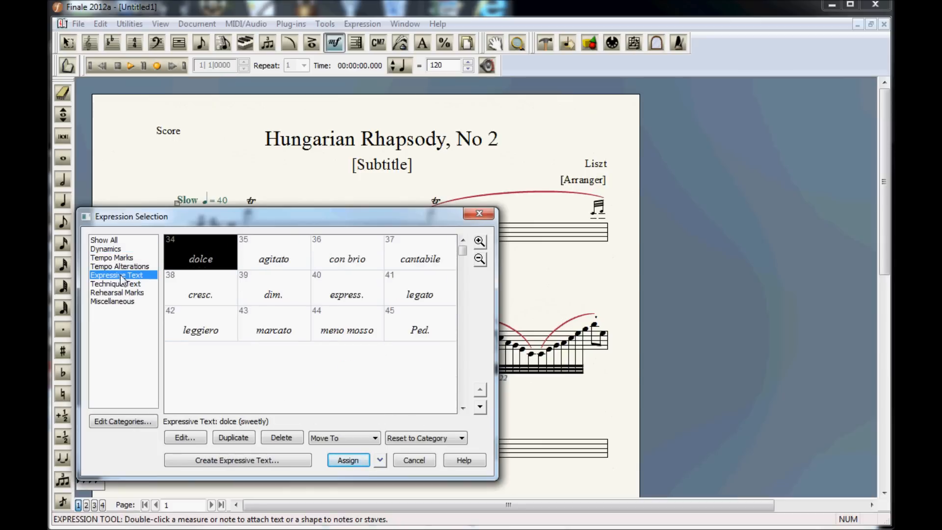
{"action": "double_click", "coordinate": [264, 288]}
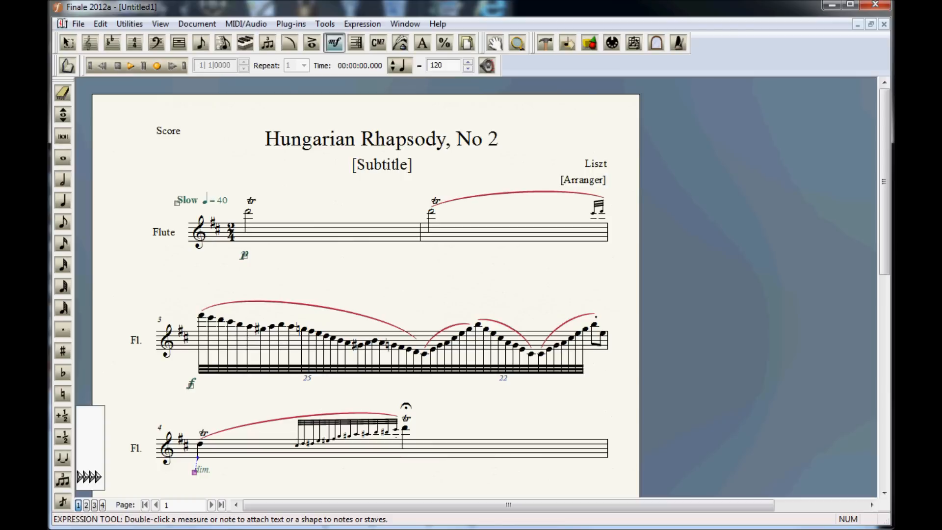
Review the page reduction settings for the current score, from page 1 through the end of the piece, and accept them.
{"action": "left_click", "coordinate": [466, 43]}
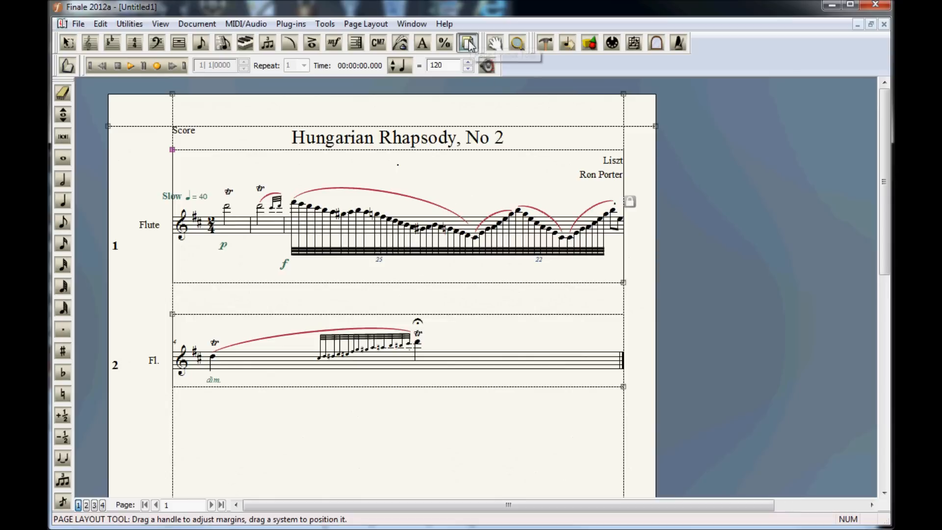
{"action": "left_click", "coordinate": [376, 27]}
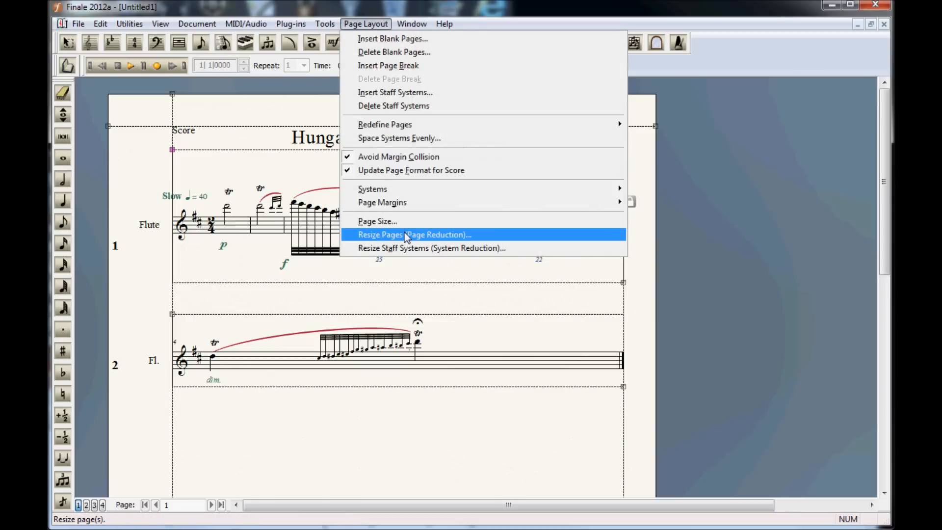
{"action": "left_click", "coordinate": [405, 235]}
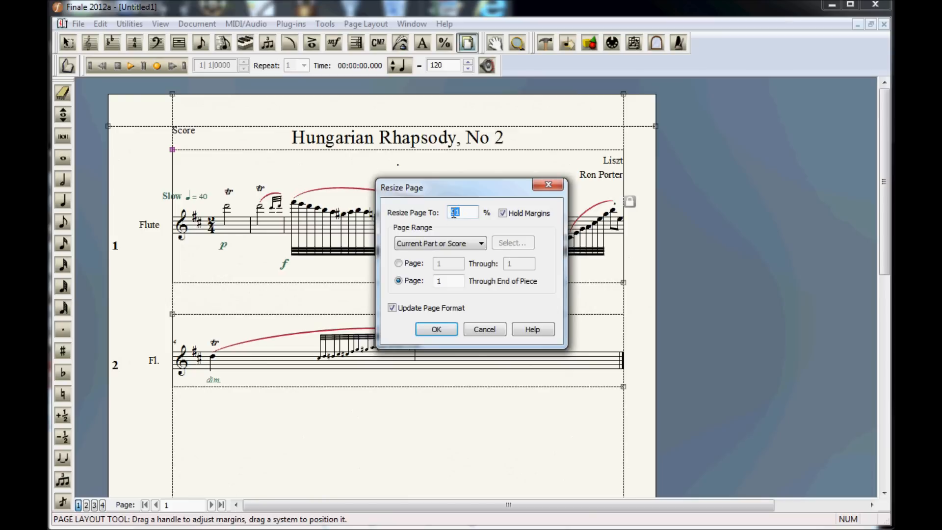
{"action": "left_click", "coordinate": [437, 330]}
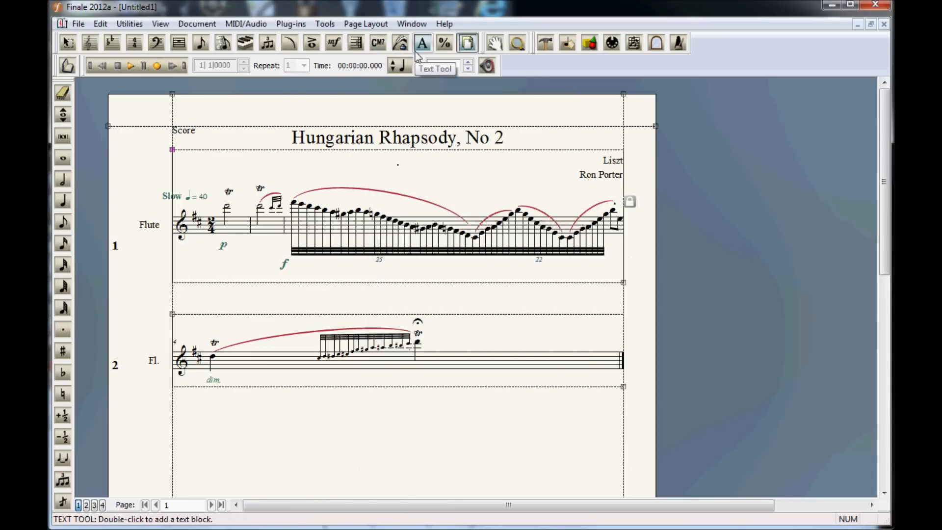
Check which VST instrument is assigned to the playback banks and play back the score.
{"action": "left_click", "coordinate": [248, 23]}
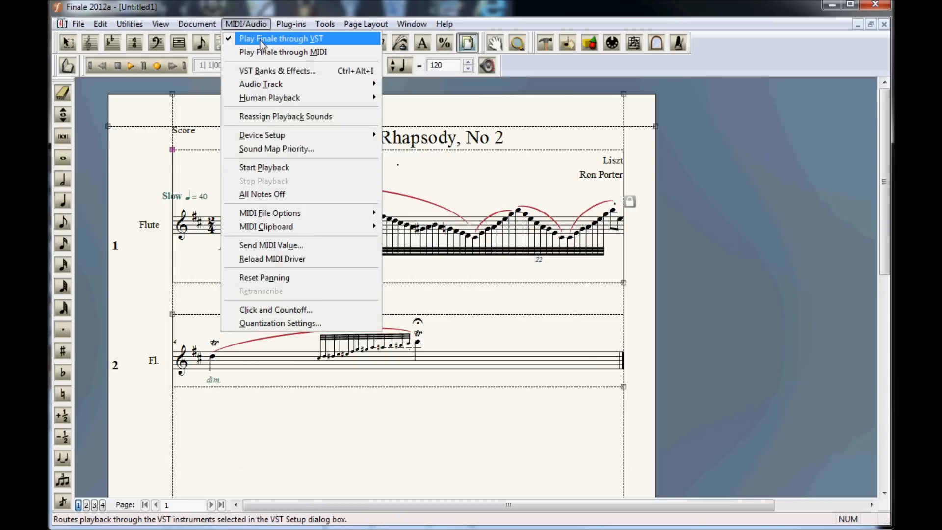
{"action": "left_click", "coordinate": [269, 72]}
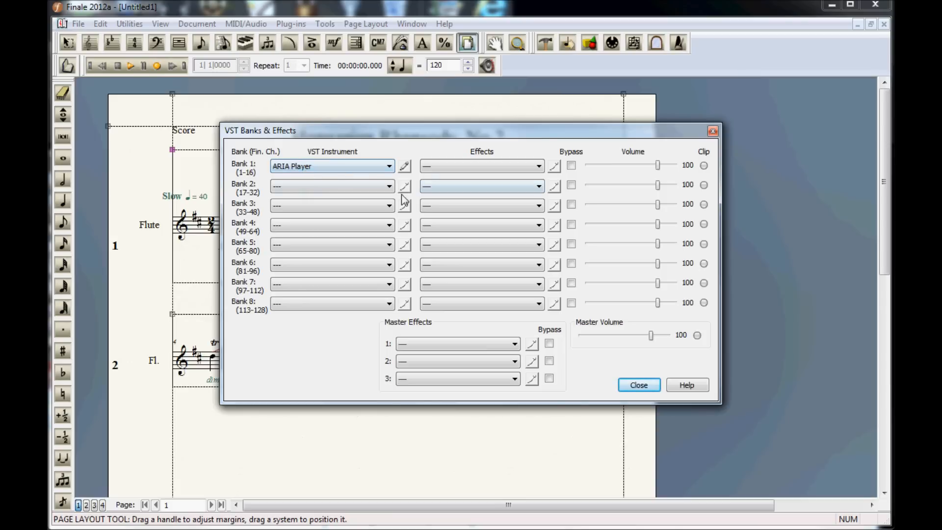
{"action": "left_click", "coordinate": [639, 385]}
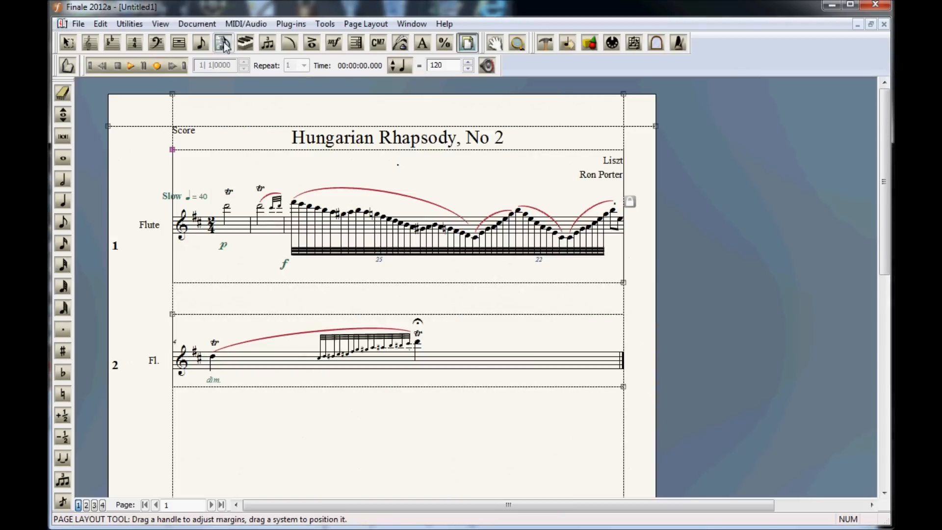
{"action": "left_click", "coordinate": [130, 67]}
Change the Slow tempo marking's text to quarter note = 30 and update its playback tempo value.
{"action": "left_click", "coordinate": [68, 43]}
{"action": "right_click", "coordinate": [175, 196]}
{"action": "left_click", "coordinate": [218, 250]}
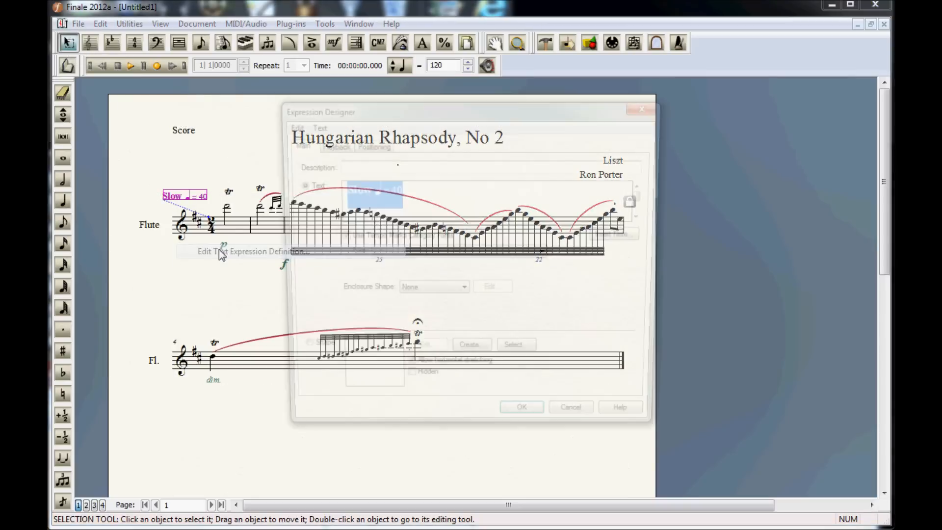
{"action": "left_click", "coordinate": [391, 190]}
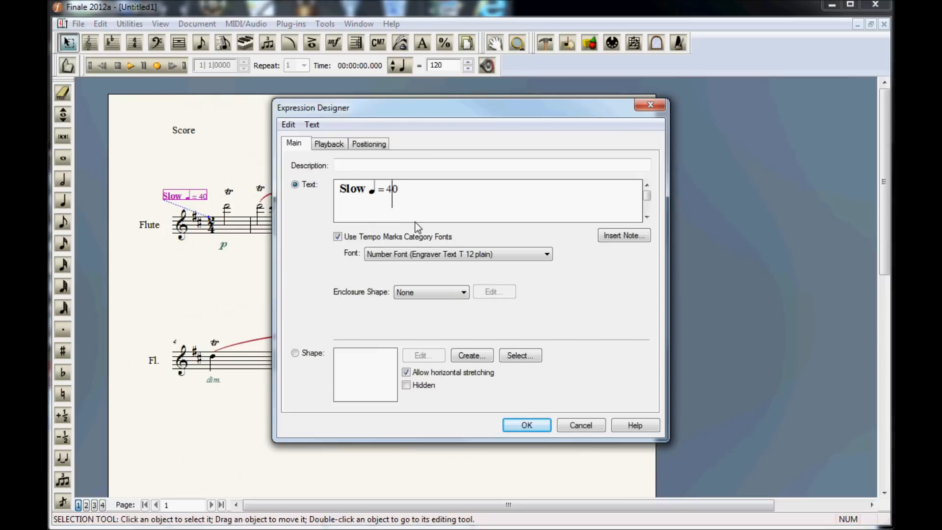
{"action": "key", "text": "BackSpace"}
{"action": "type", "text": "3"}
{"action": "left_click", "coordinate": [330, 143]}
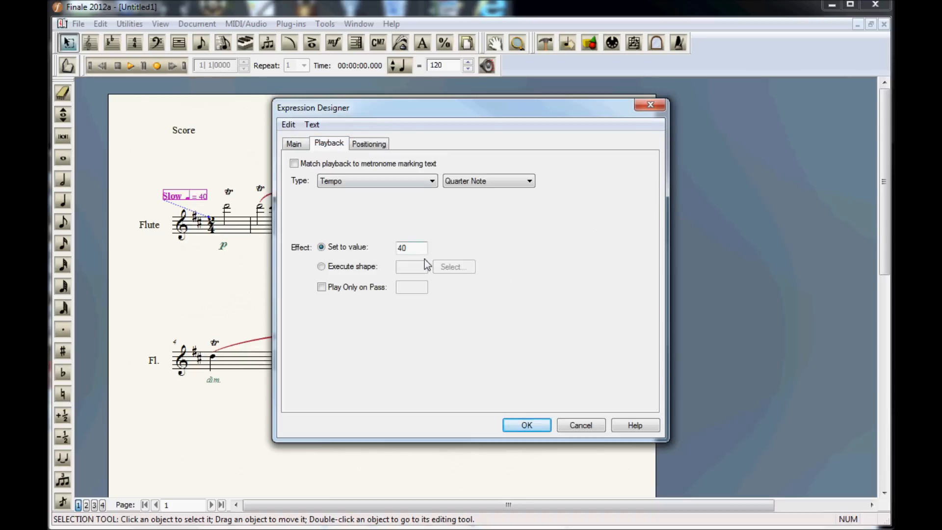
{"action": "double_click", "coordinate": [414, 252]}
{"action": "left_click", "coordinate": [525, 425]}
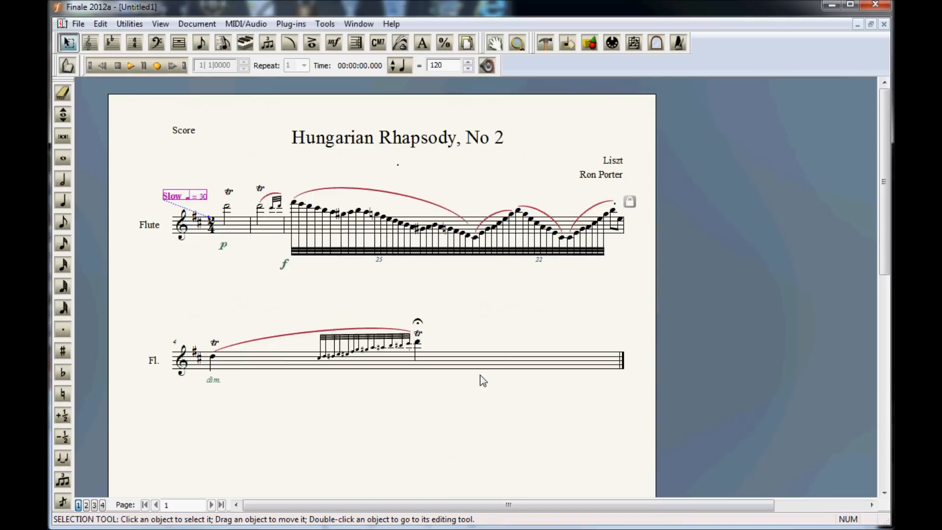
Play back the score at the new tempo and compare it with Ex. 80 in the Adobe Reader PDF.
{"action": "left_click", "coordinate": [128, 66]}
{"action": "left_click_drag", "start_coordinate": [80, 311], "coordinate": [60, 89]}
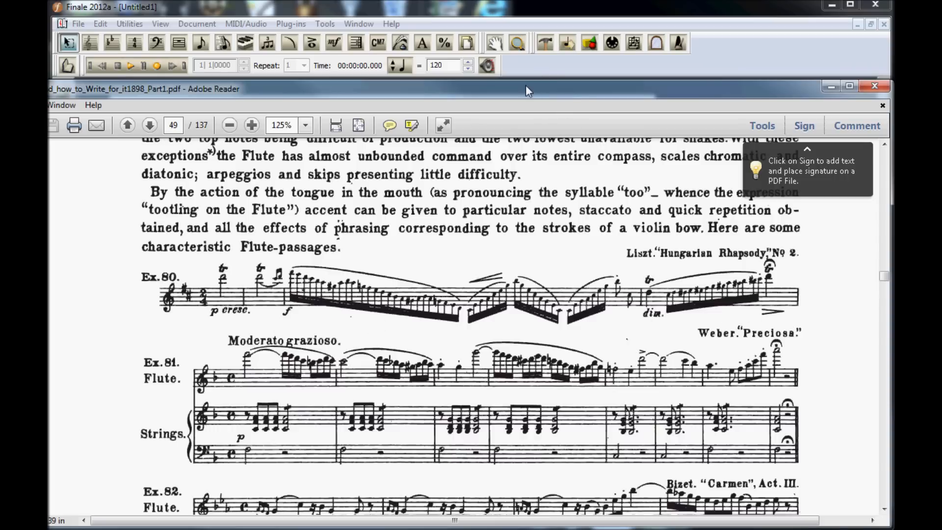
{"action": "left_click_drag", "start_coordinate": [522, 92], "coordinate": [530, 529]}
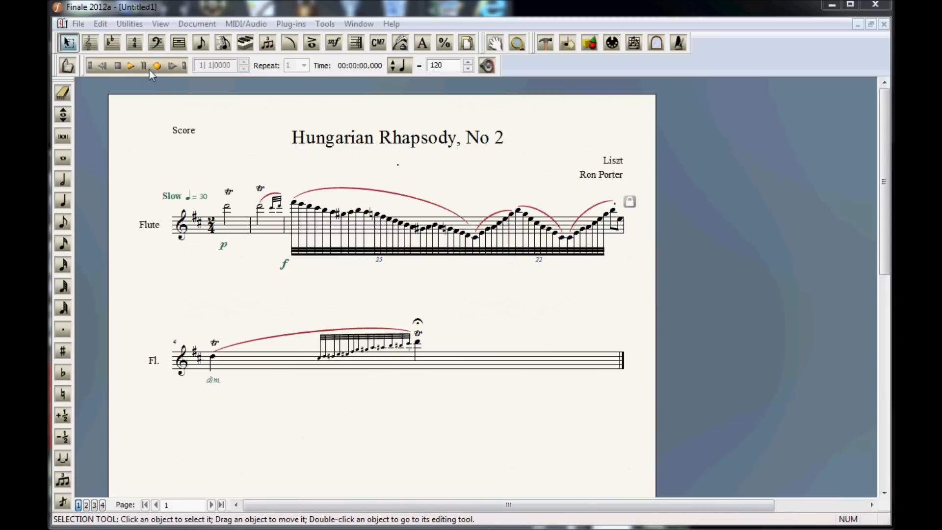
{"action": "left_click", "coordinate": [134, 65]}
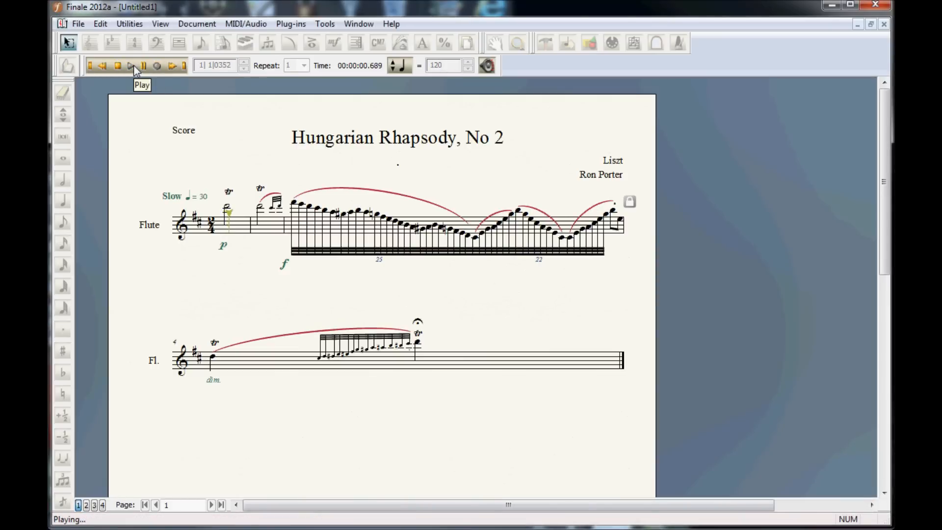